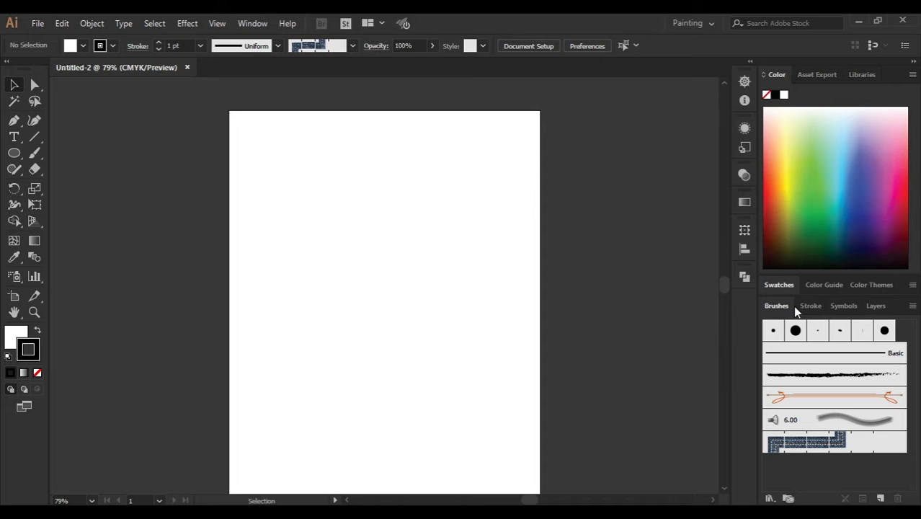
left_click(810, 306)
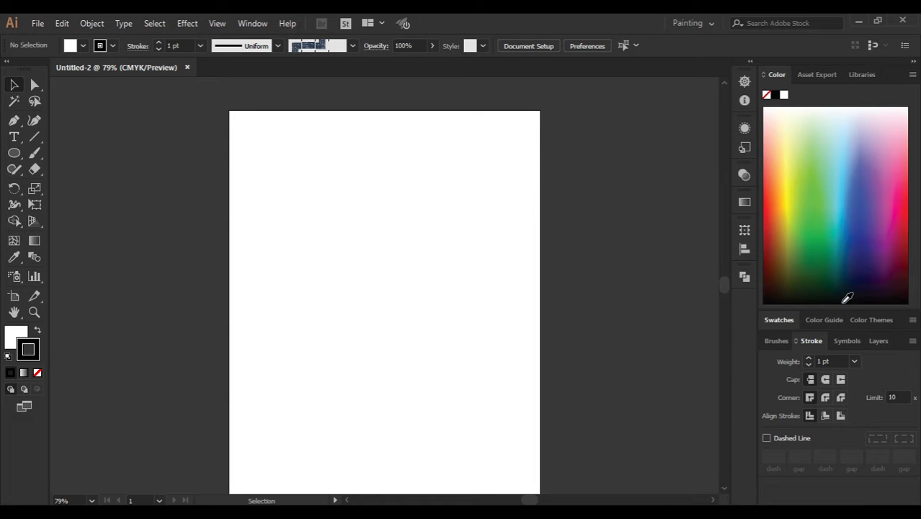
left_click(847, 341)
left_click(874, 307)
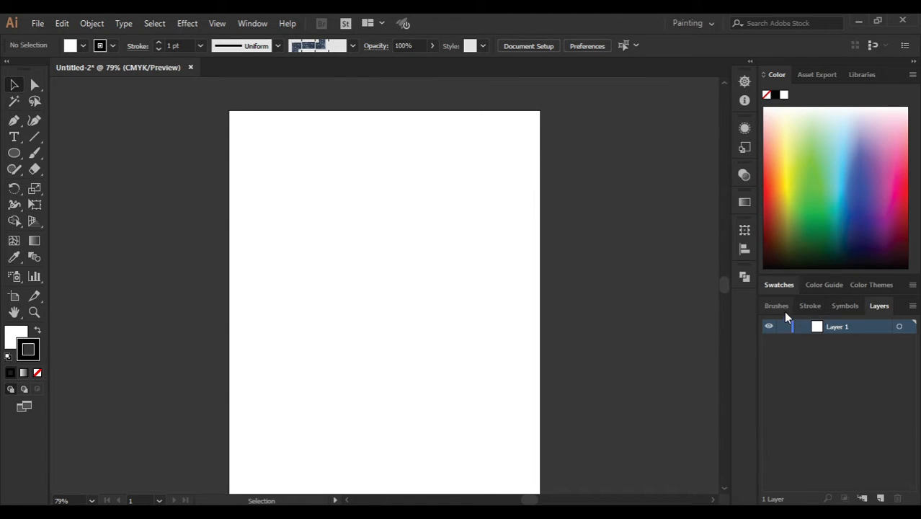
left_click(777, 307)
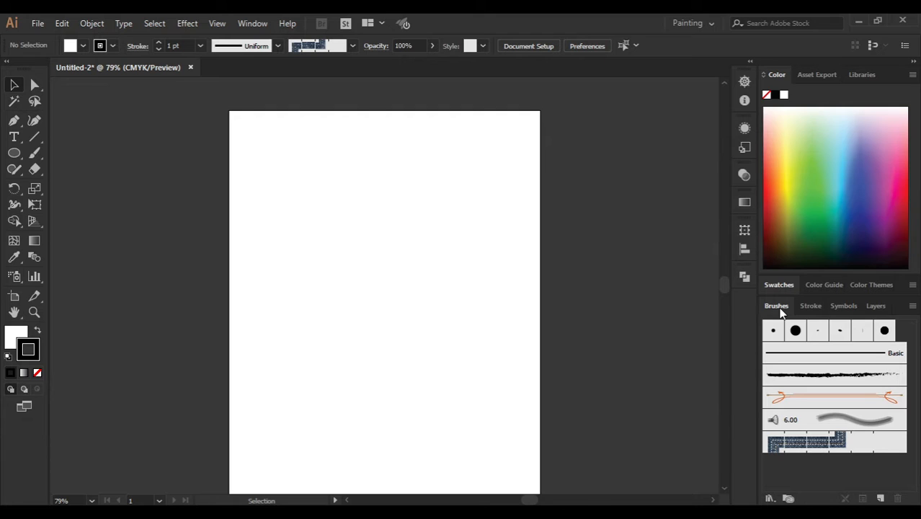
Hide the Brushes panel and show it again
left_click(217, 23)
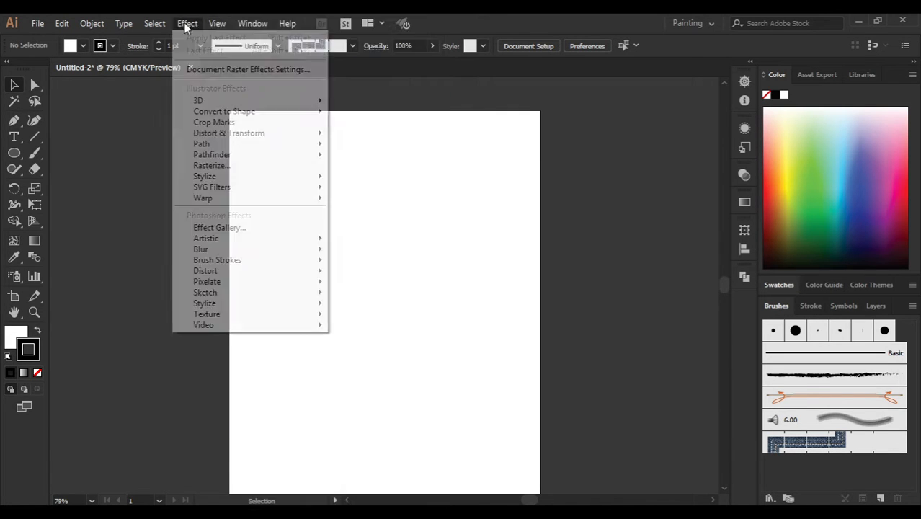
left_click(252, 23)
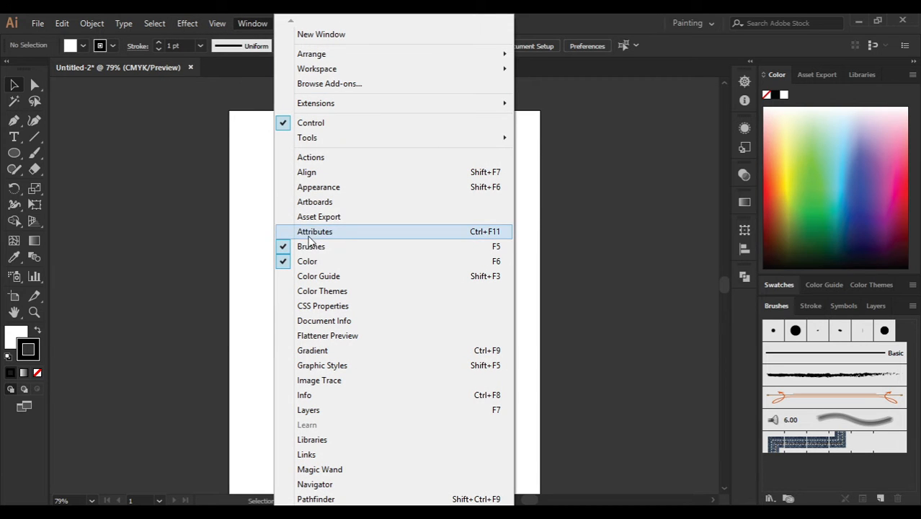
left_click(311, 248)
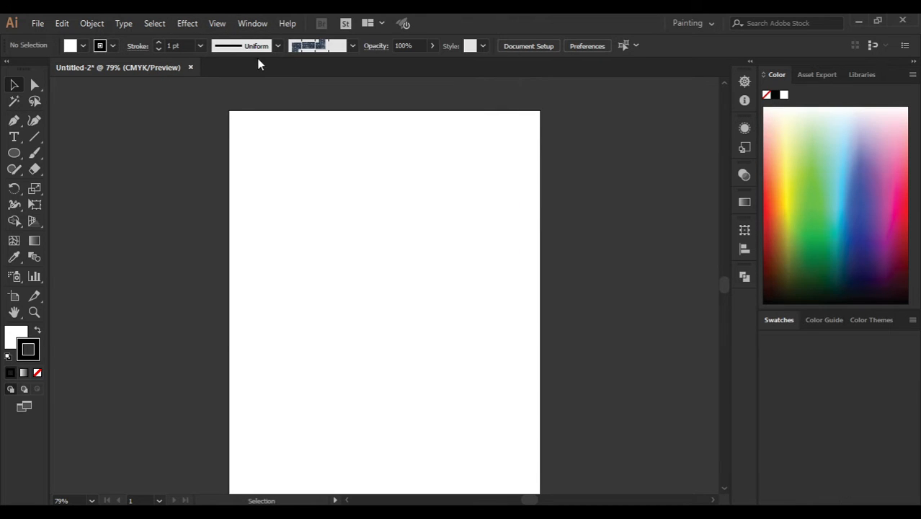
left_click(248, 24)
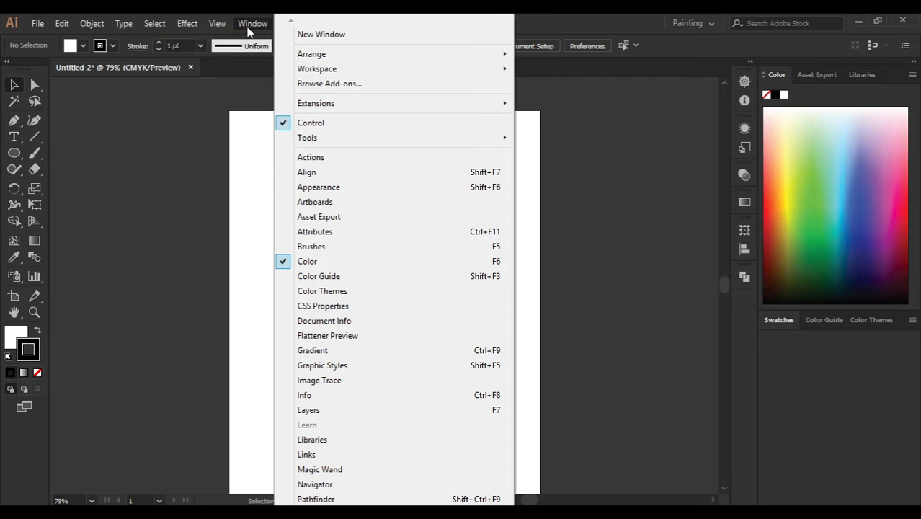
left_click(310, 247)
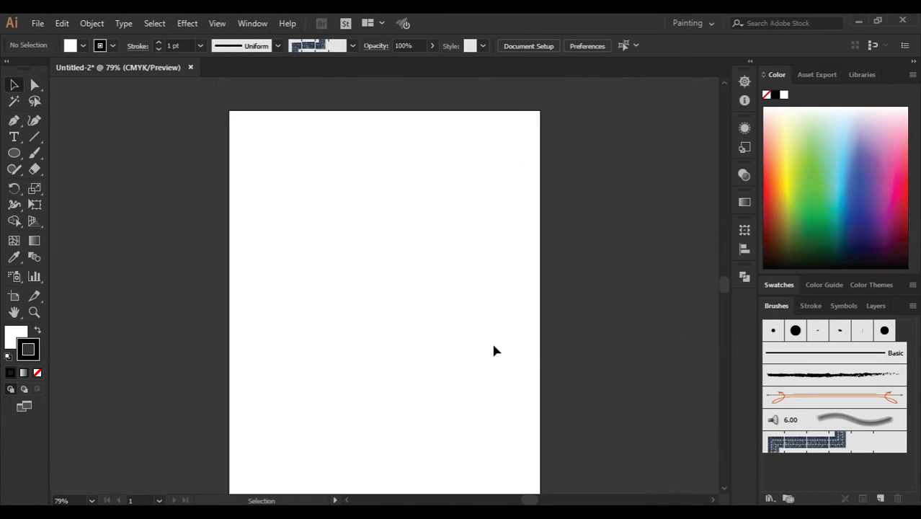
Draw a circle about 3.5 in across on the artboard and give it a black fill with no stroke
left_click(15, 154)
left_click_drag(292, 190, 410, 326)
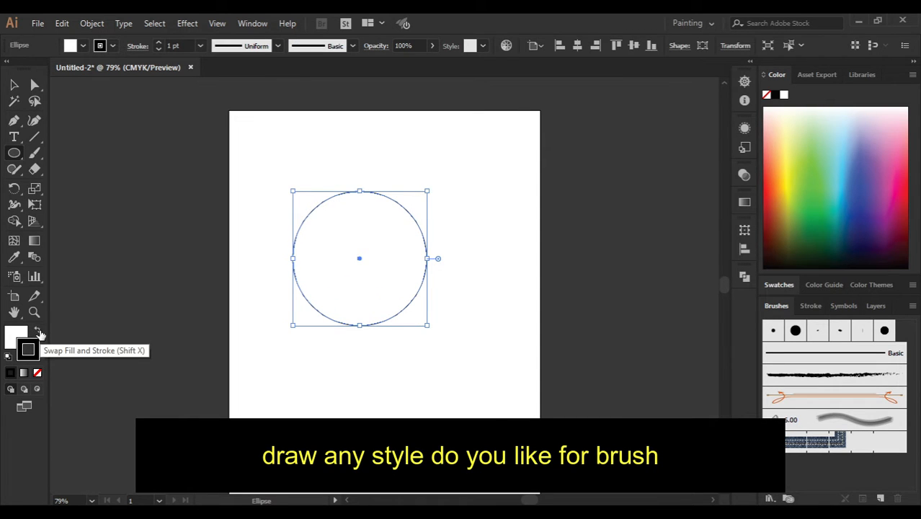
left_click(38, 330)
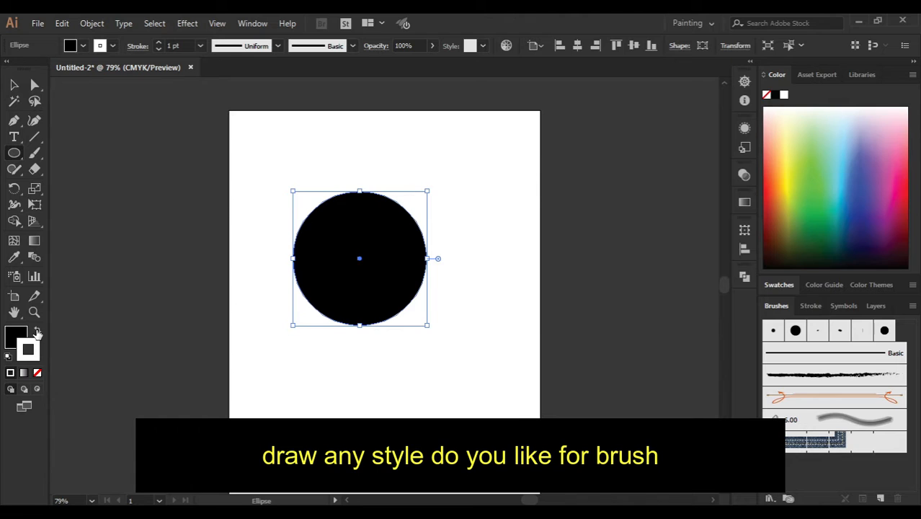
left_click(38, 375)
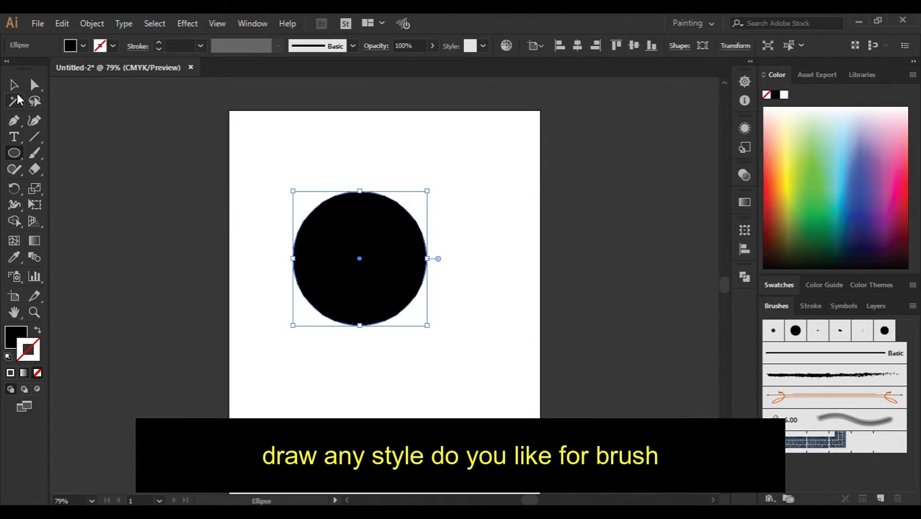
Center the black circle horizontally and vertically on the artboard
left_click(15, 85)
left_click_drag(376, 238, 395, 253)
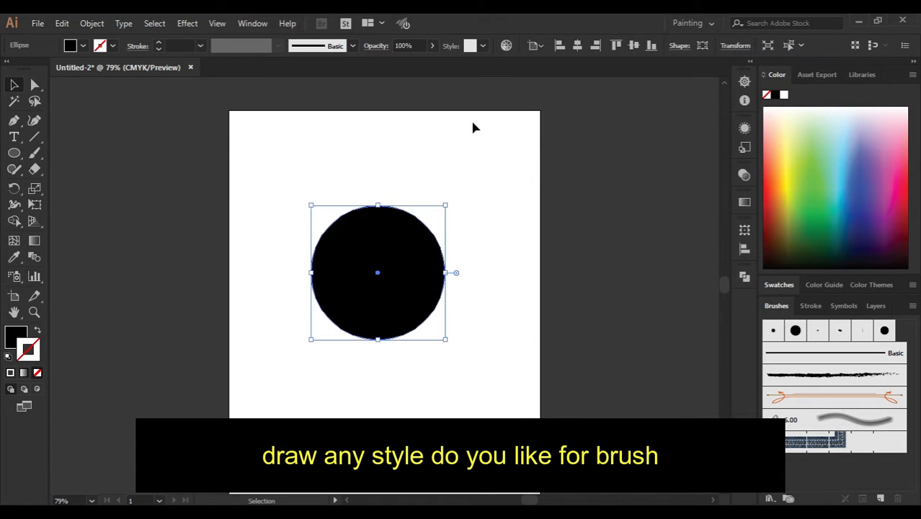
left_click(577, 45)
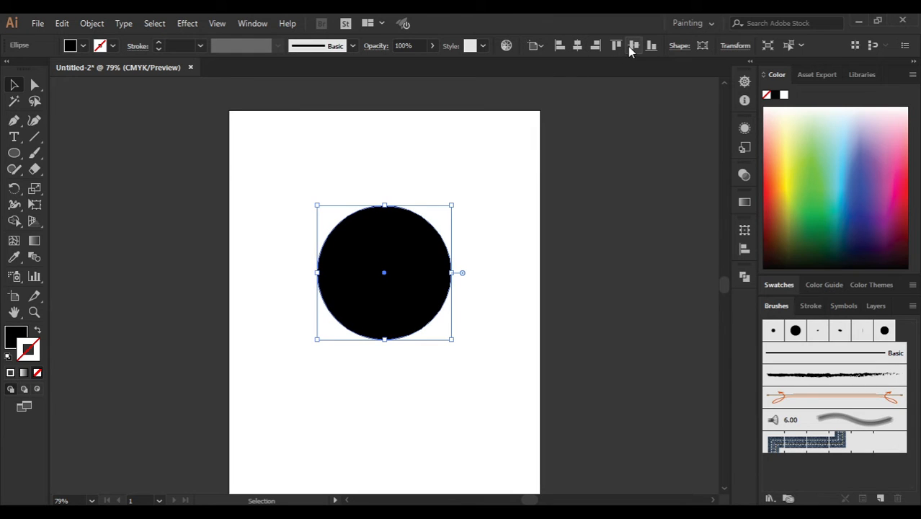
left_click(631, 46)
Flatten the circle into a thin horizontal ellipse about 3.5 in wide and 0.3 in high, and shift it slightly down
left_click_drag(384, 242, 383, 291)
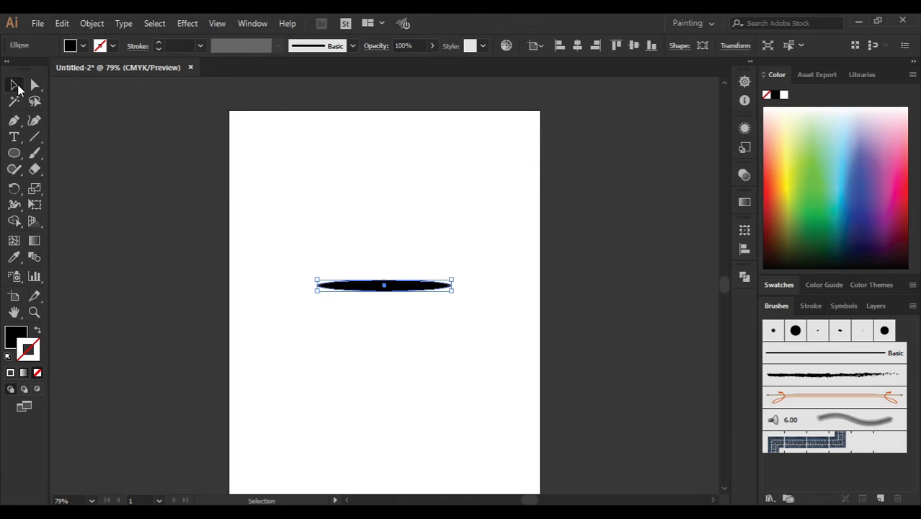
left_click(276, 219)
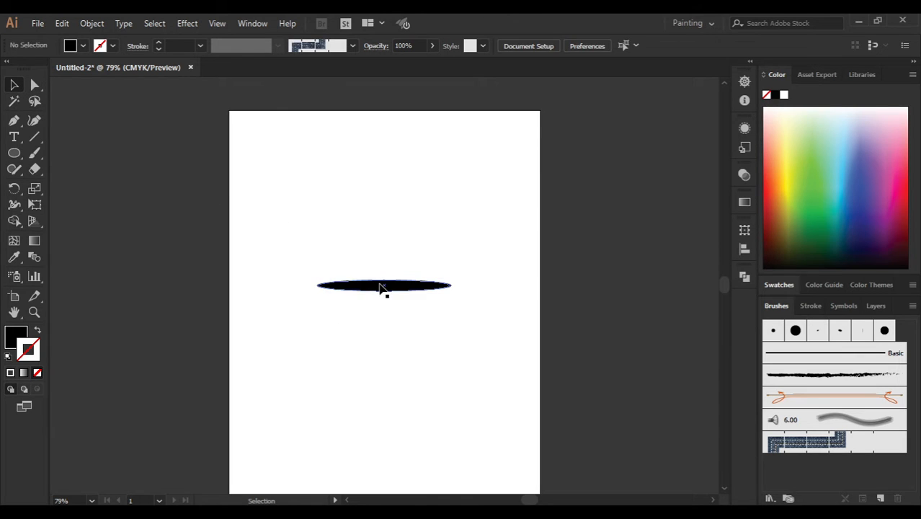
left_click_drag(383, 288, 379, 298)
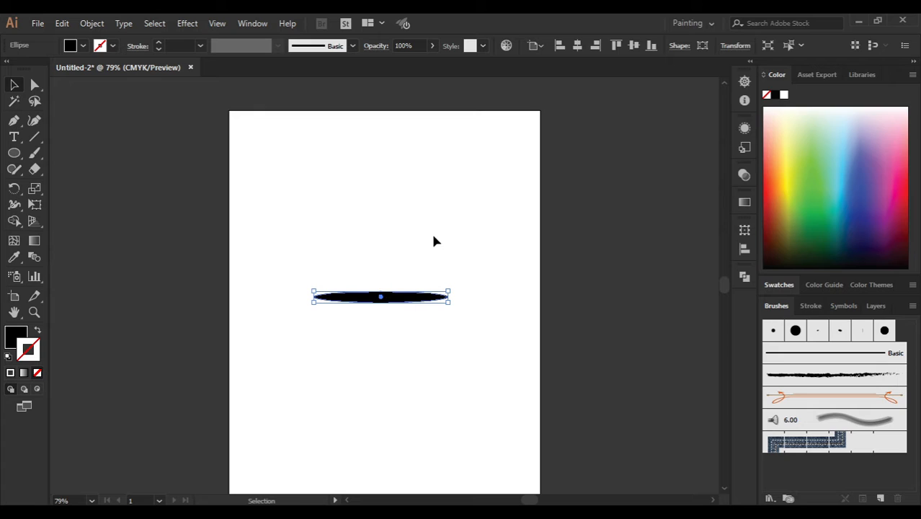
left_click(441, 346)
Start a new Art Brush from the black ellipse
left_click(406, 296)
left_click(912, 308)
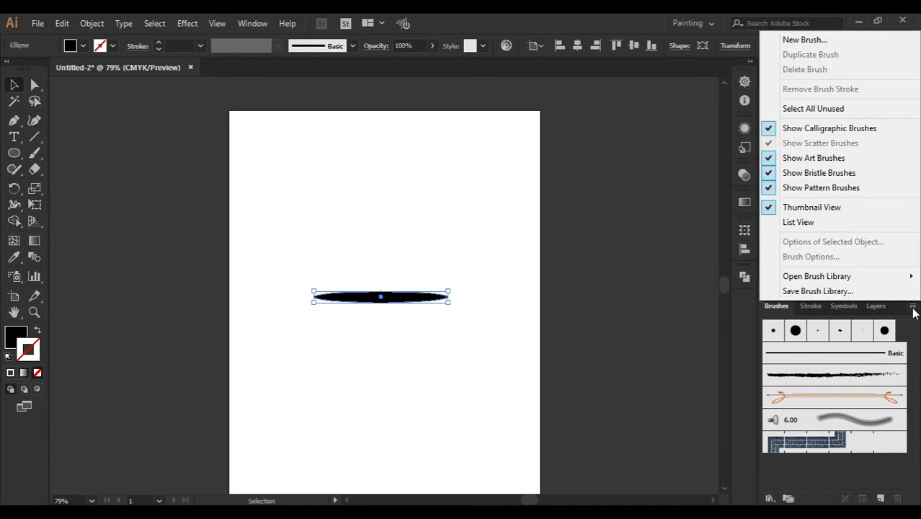
left_click(795, 41)
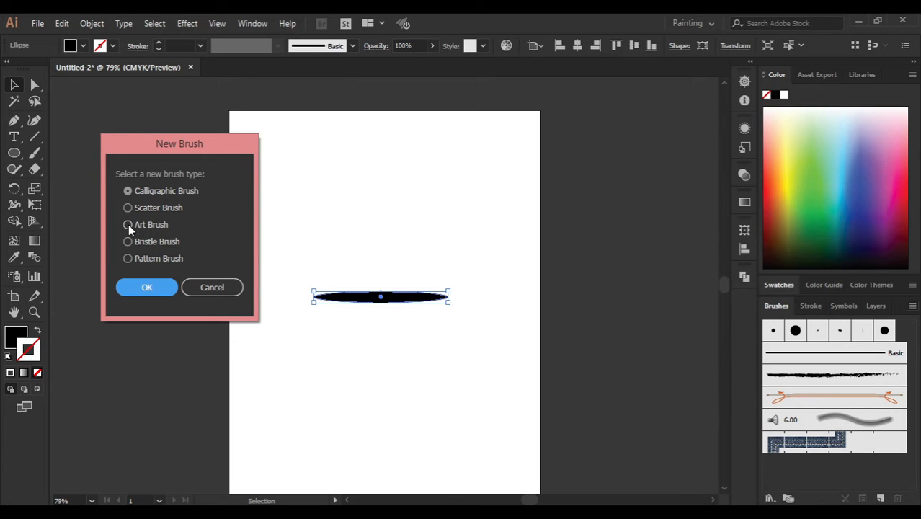
left_click(154, 226)
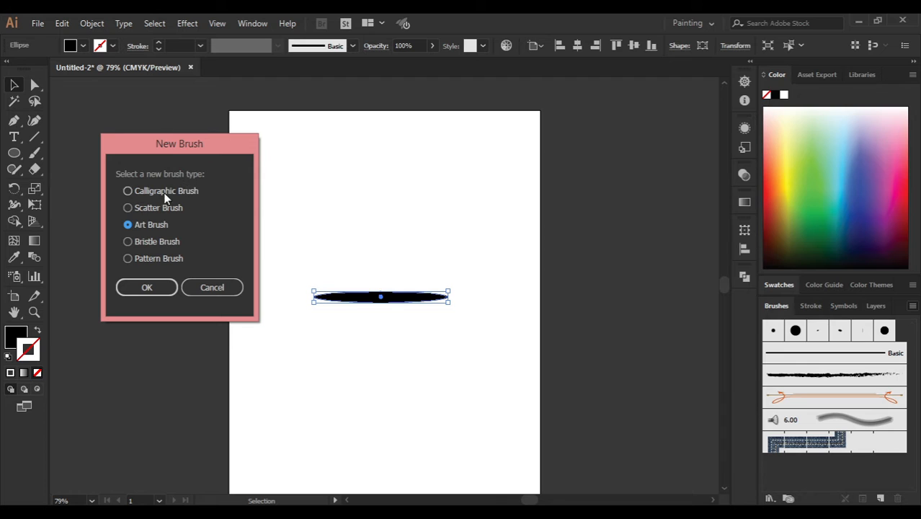
left_click(141, 287)
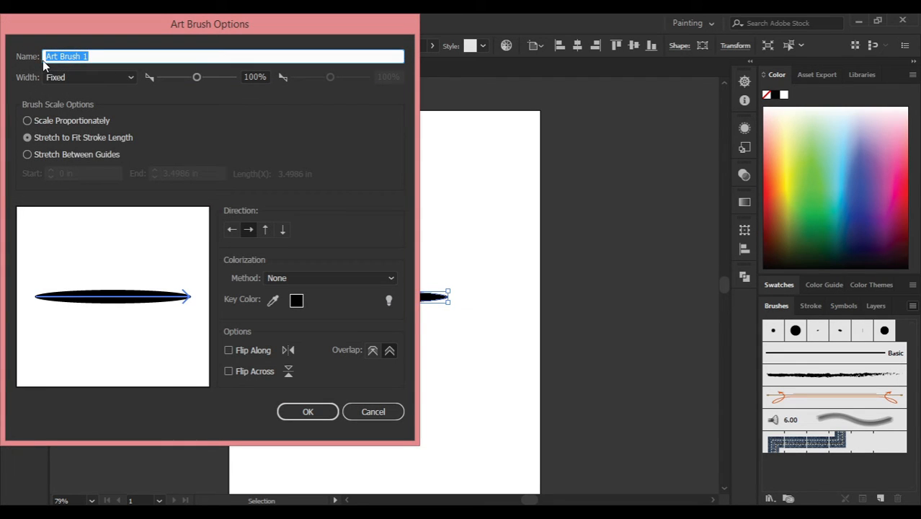
Name the new art brush "My brush"
left_click(99, 56)
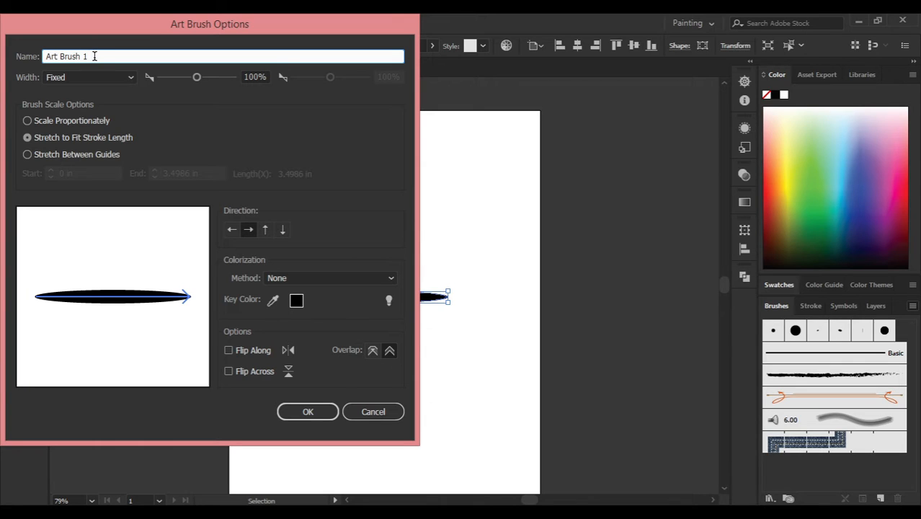
left_click_drag(94, 56, 36, 63)
type("My brush")
Try the leftward, upward and downward brush directions, ending on the rightward direction
left_click(229, 230)
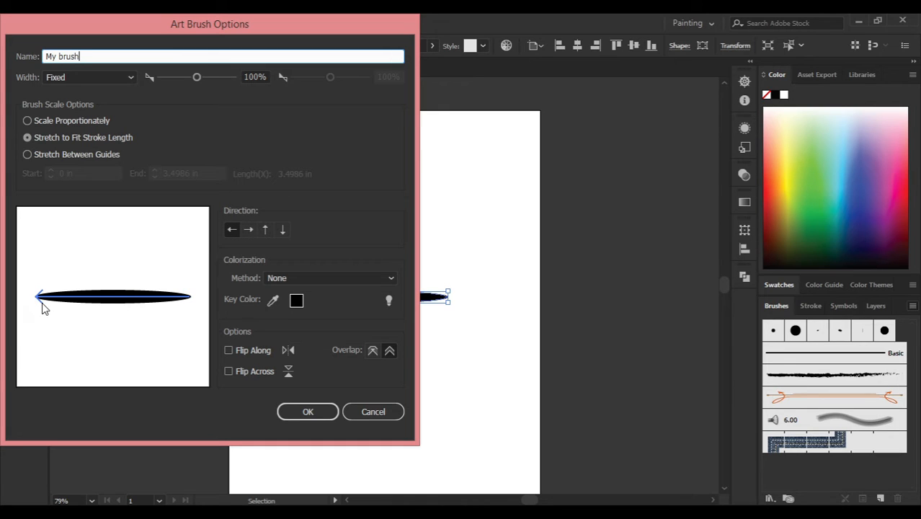
left_click(264, 231)
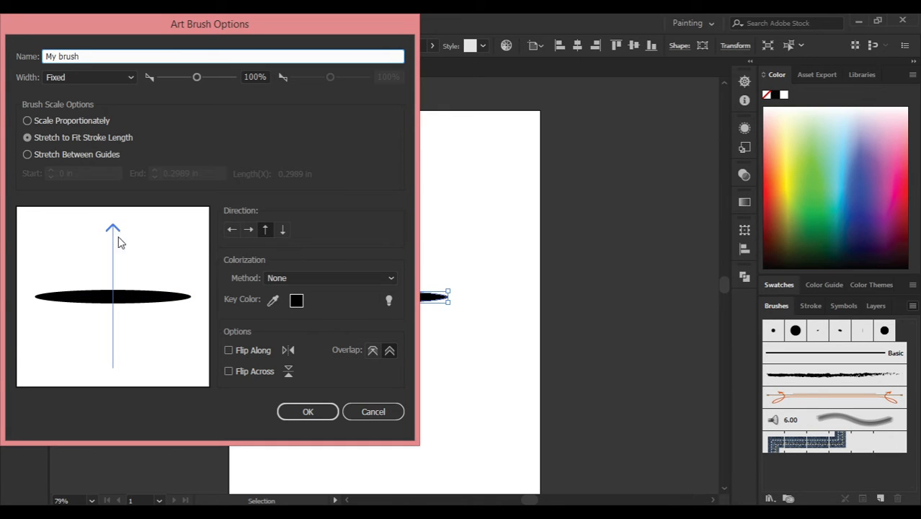
left_click(281, 231)
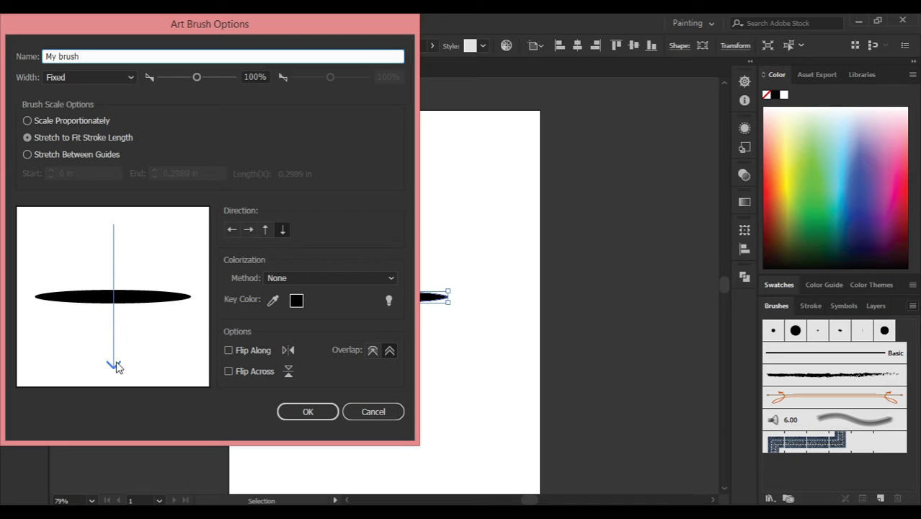
left_click(250, 230)
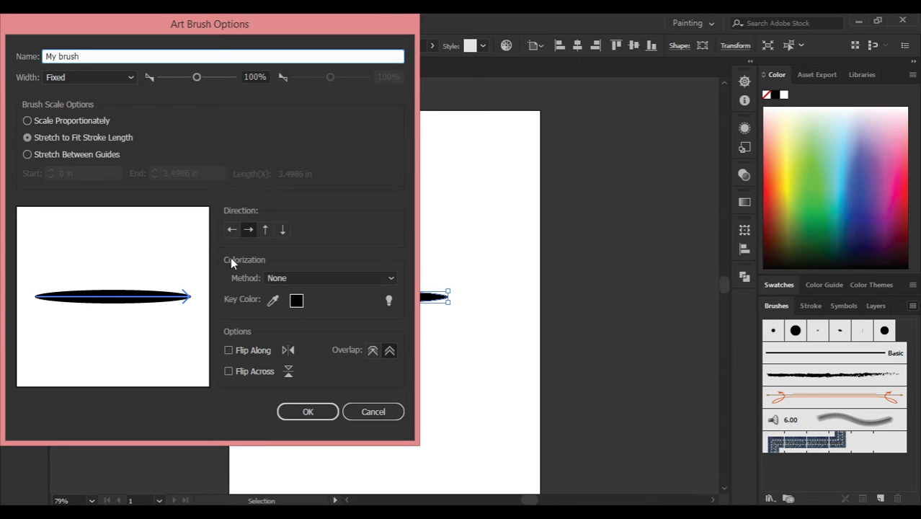
Set the brush's colorization method to Tints and create the brush
left_click(308, 279)
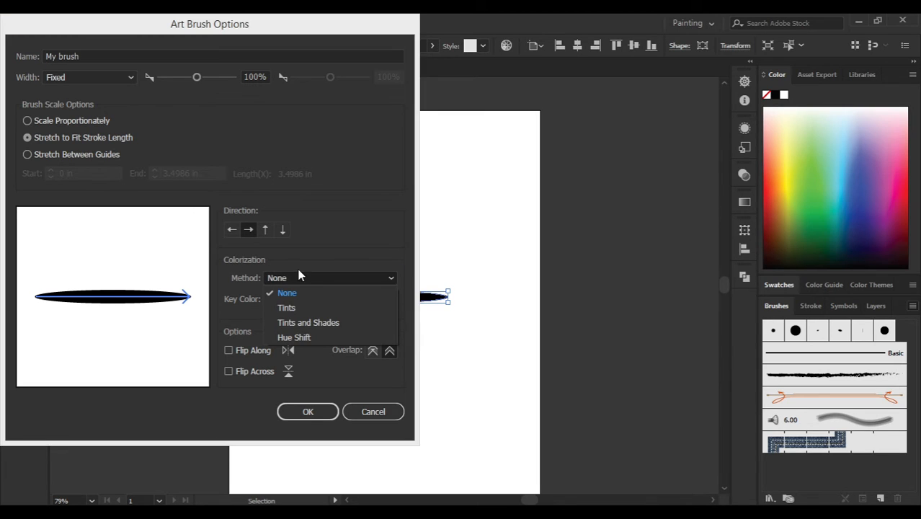
left_click(281, 307)
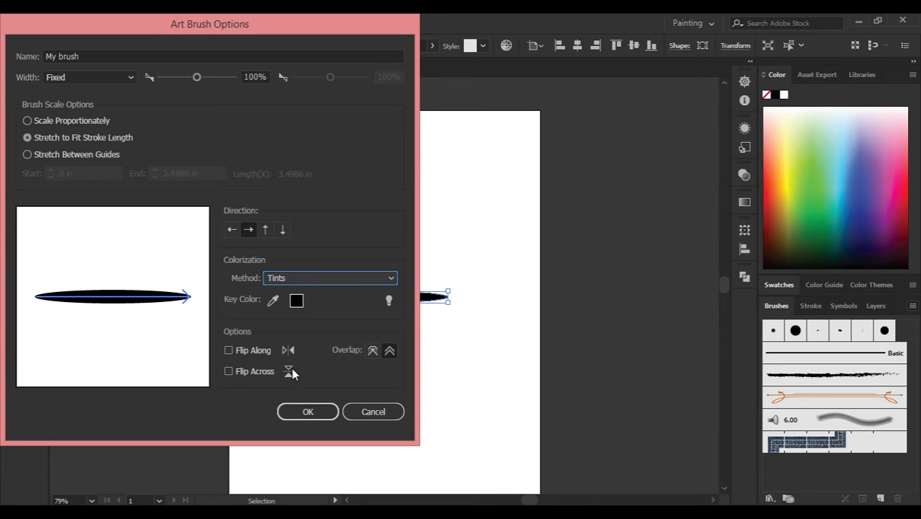
left_click(301, 412)
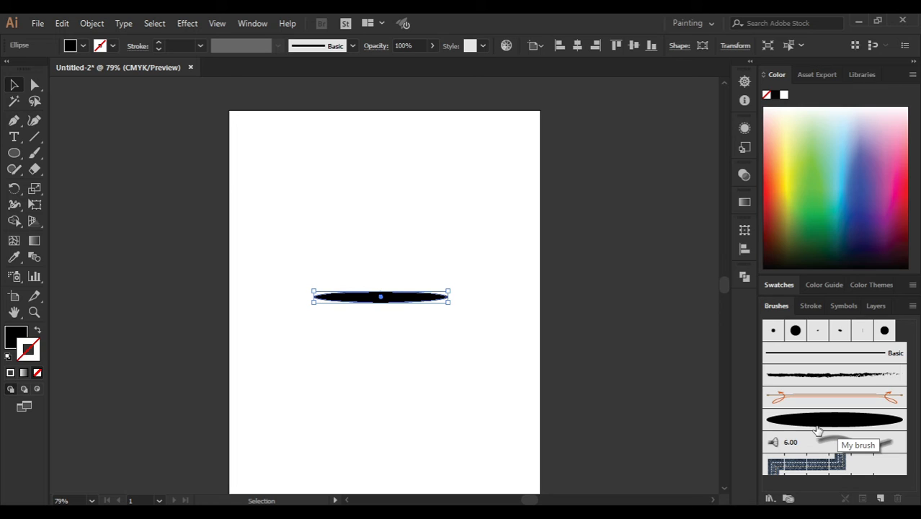
Delete the black ellipse from the artboard
left_click(401, 407)
left_click_drag(297, 223, 460, 344)
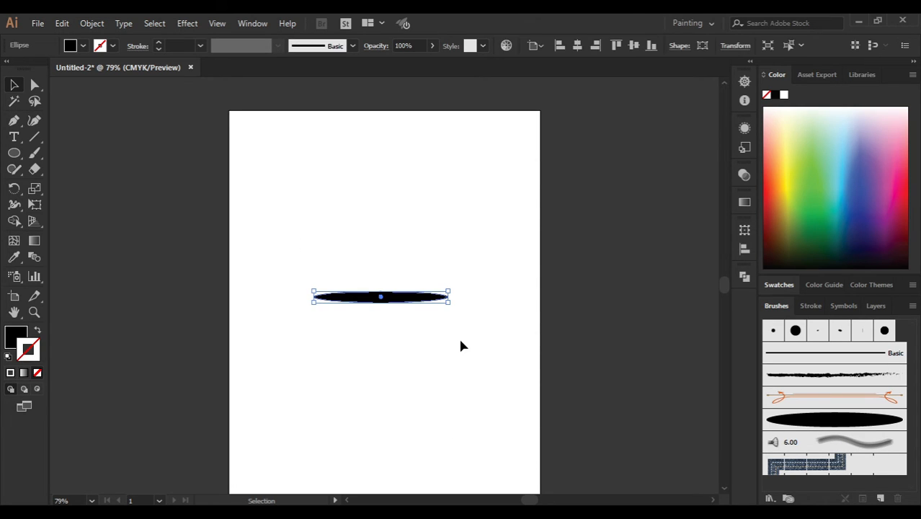
key("Delete")
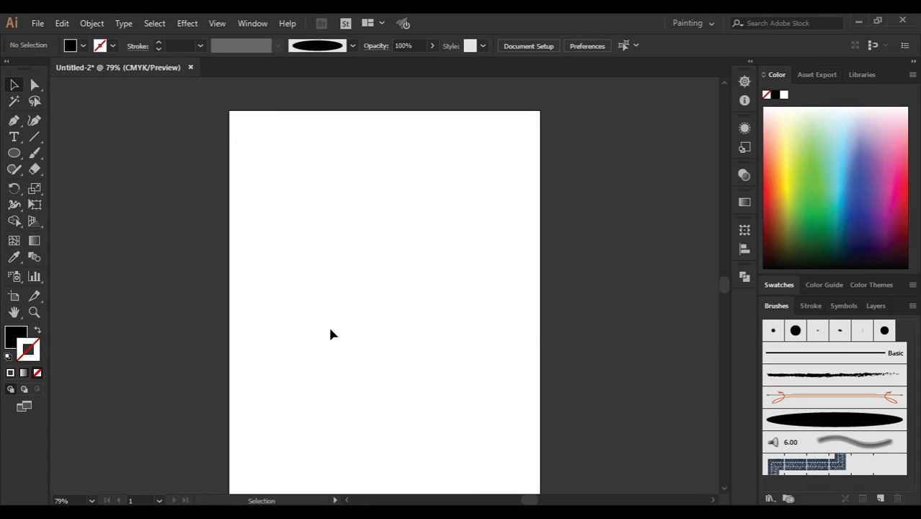
Choose the My brush definition for the Paintbrush tool and try to paint a horizontal stroke across the upper artboard
left_click(35, 154)
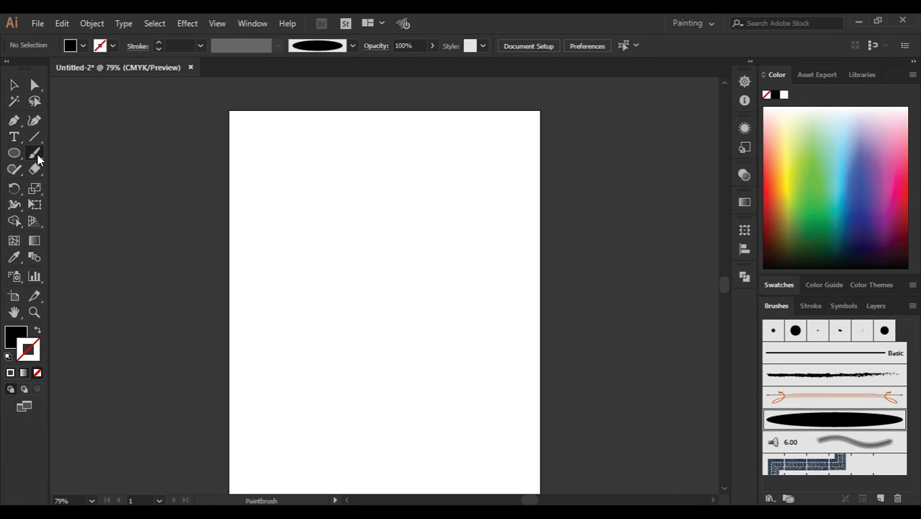
left_click(353, 46)
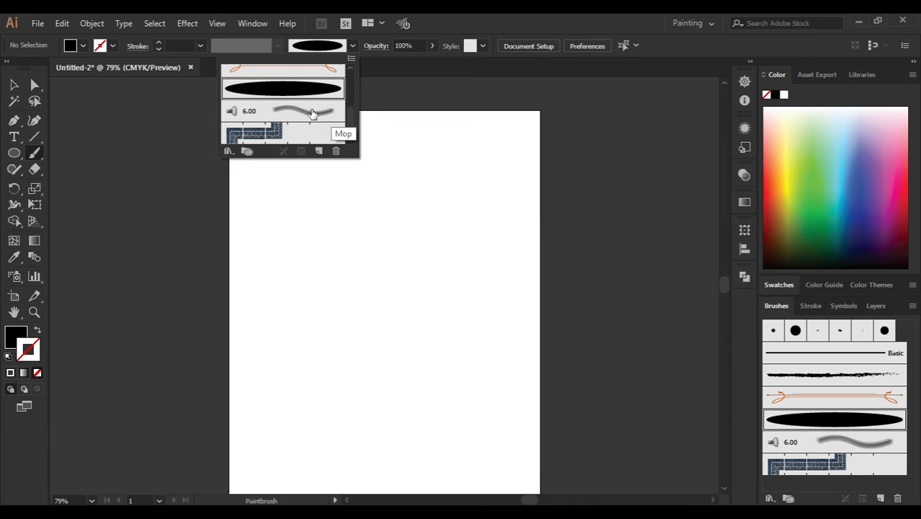
left_click(309, 98)
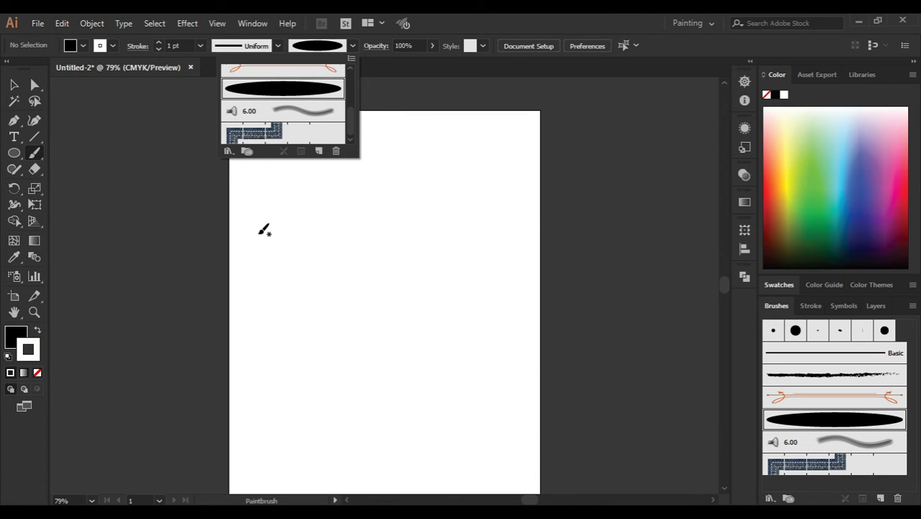
left_click_drag(253, 222, 441, 227)
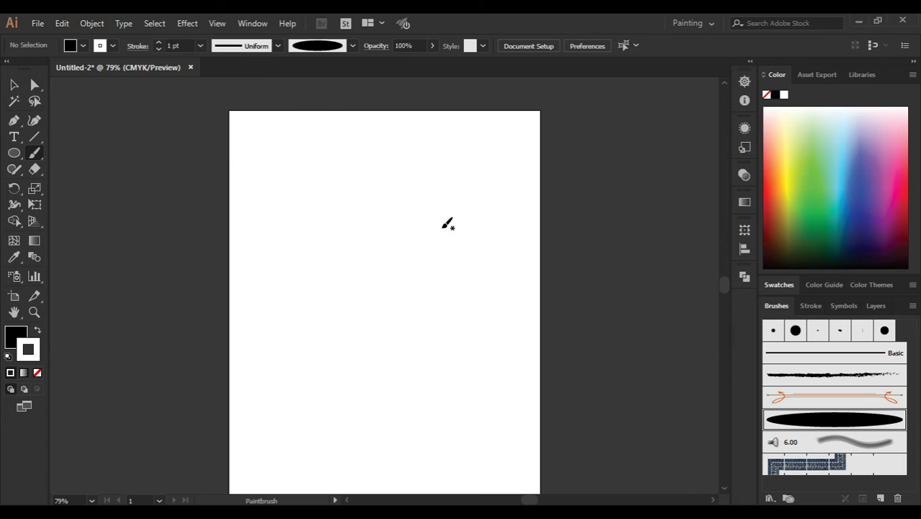
Set the stroke colour to black (000000) and paint a horizontal stroke across the upper artboard
double_click(34, 358)
left_click(506, 313)
left_click_drag(502, 315, 493, 325)
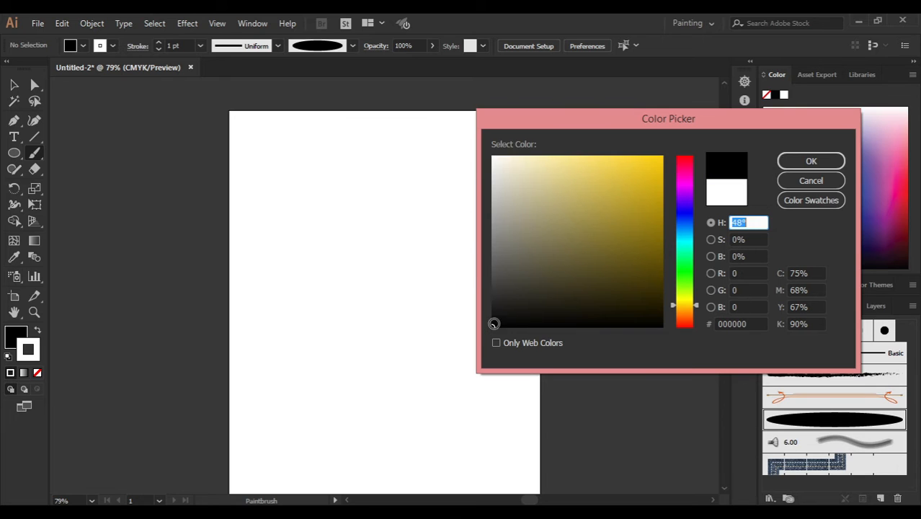
left_click(788, 161)
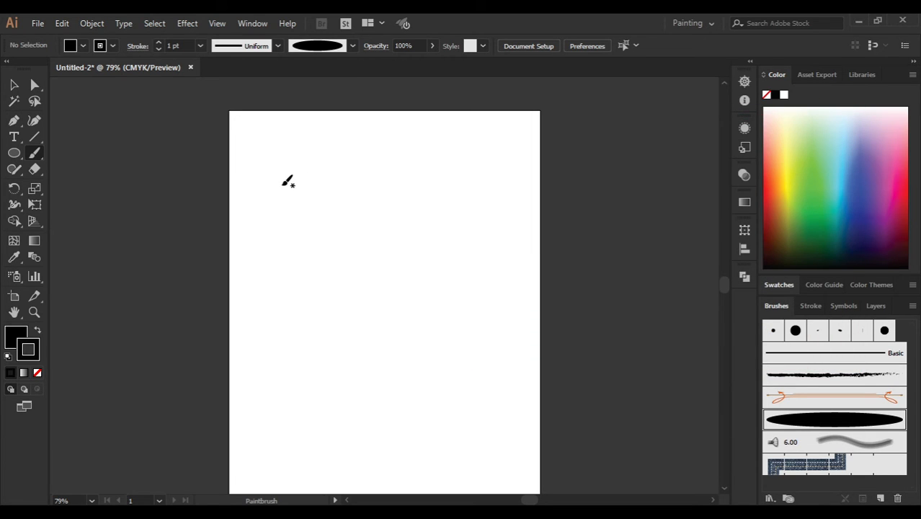
left_click_drag(300, 180, 456, 172)
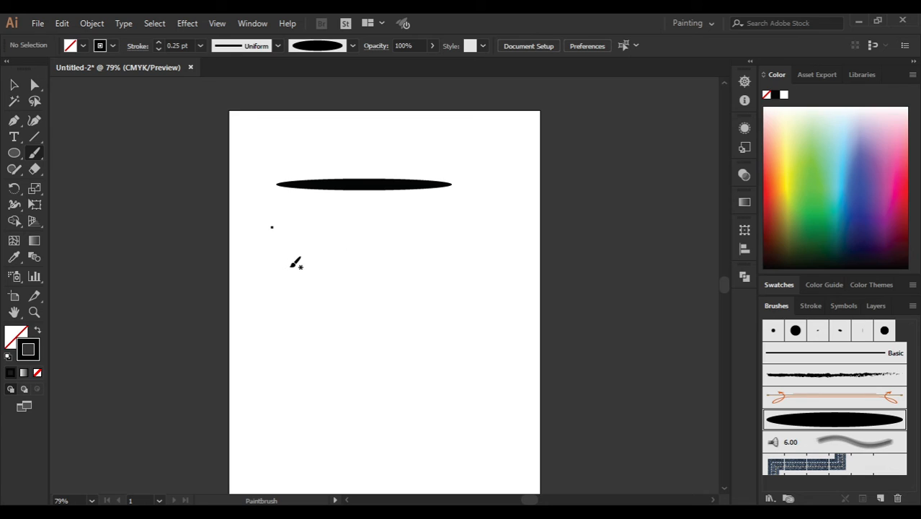
Paint thin black strokes at 0.25 pt: a horizontal line, a rising wavy line, a letter N and a short zigzag
left_click_drag(286, 266, 490, 256)
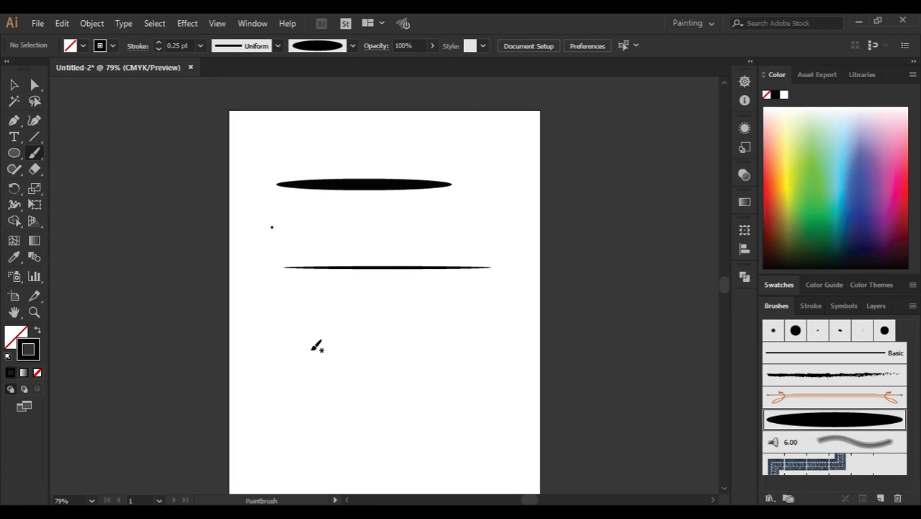
mouse_move(252, 395)
left_mouse_down()
mouse_move(301, 358)
mouse_move(339, 347)
mouse_move(416, 297)
left_mouse_up()
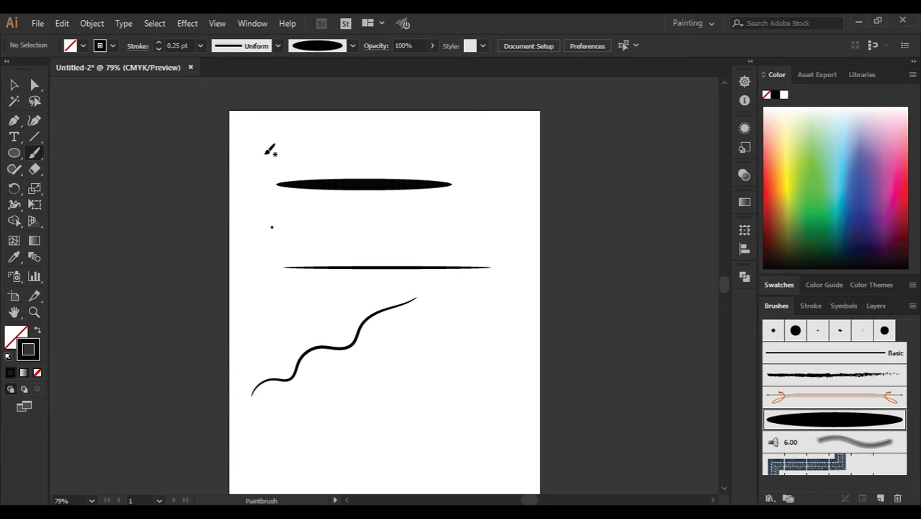
mouse_move(261, 165)
left_mouse_down()
mouse_move(265, 142)
mouse_move(283, 162)
mouse_move(291, 131)
left_mouse_up()
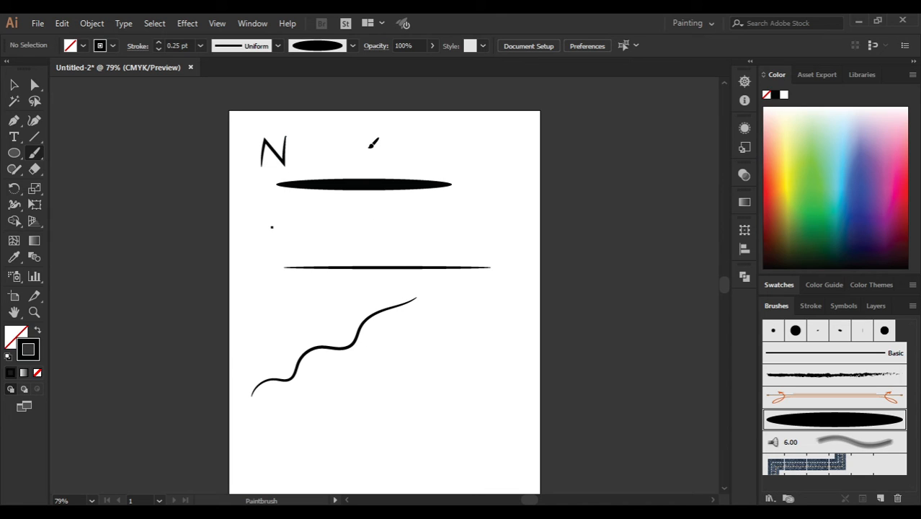
mouse_move(369, 146)
left_mouse_down()
mouse_move(411, 159)
mouse_move(437, 149)
left_mouse_up()
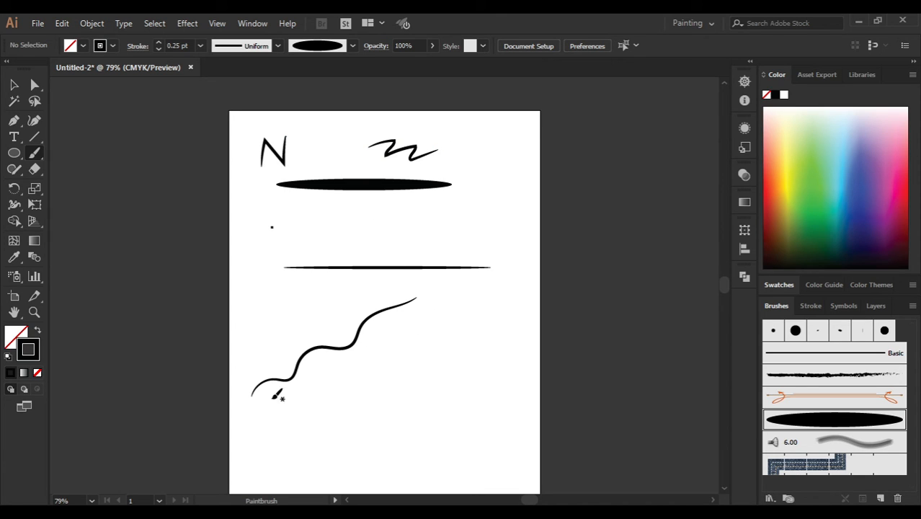
Change the stroke colour to yellow (FFCE00) and paint a wavy line below the black wavy one
double_click(31, 353)
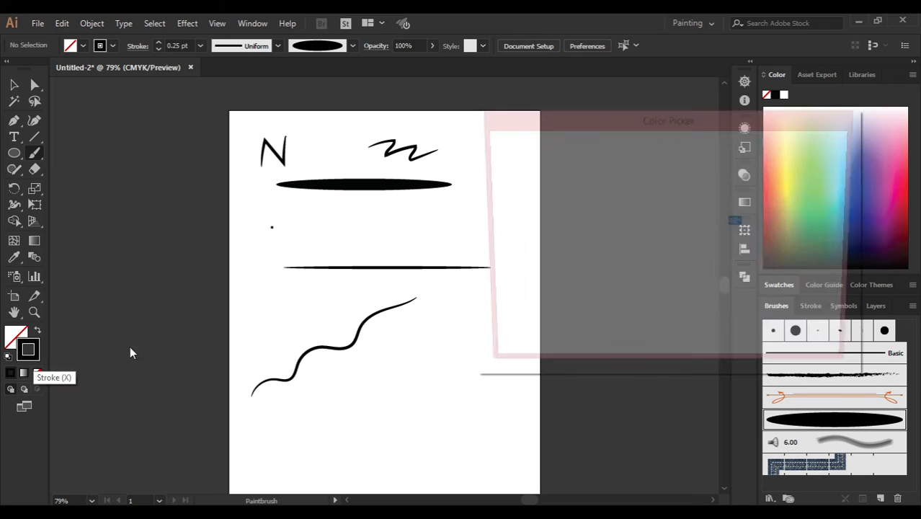
left_click(659, 159)
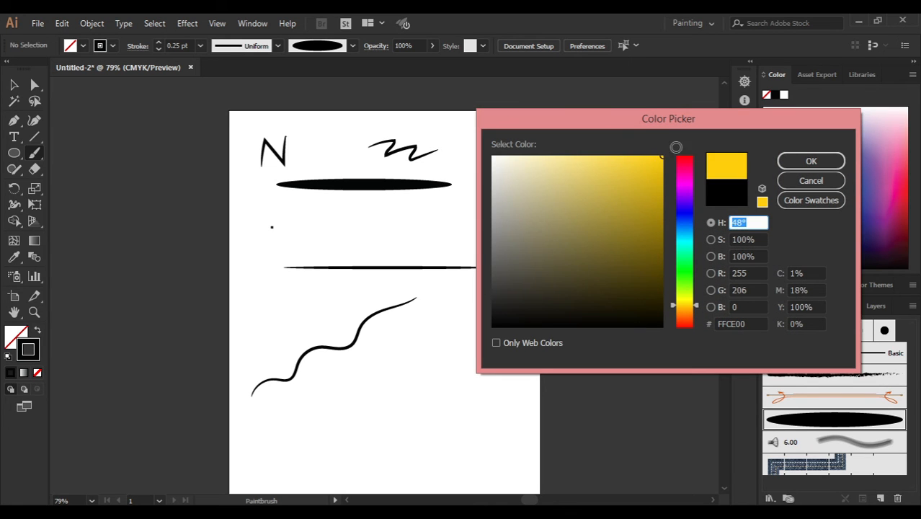
left_click(811, 162)
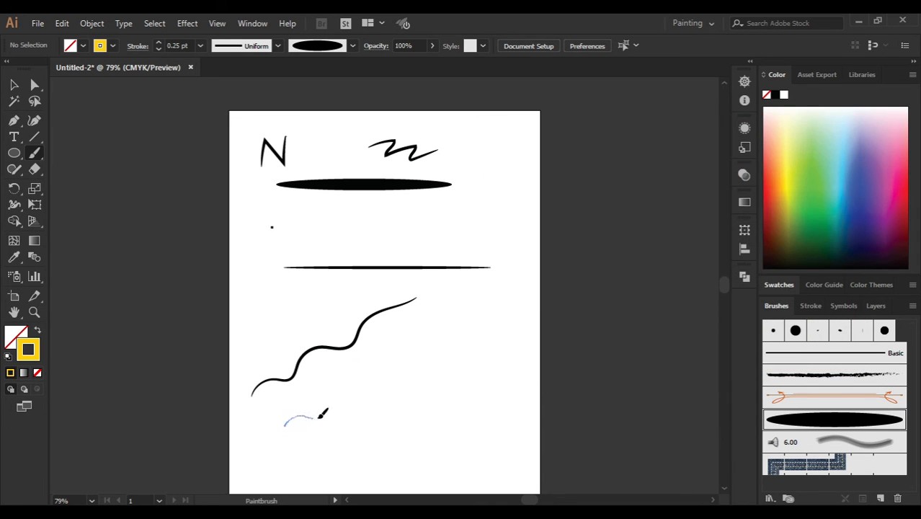
mouse_move(319, 416)
left_mouse_down()
mouse_move(349, 396)
mouse_move(435, 370)
left_mouse_up()
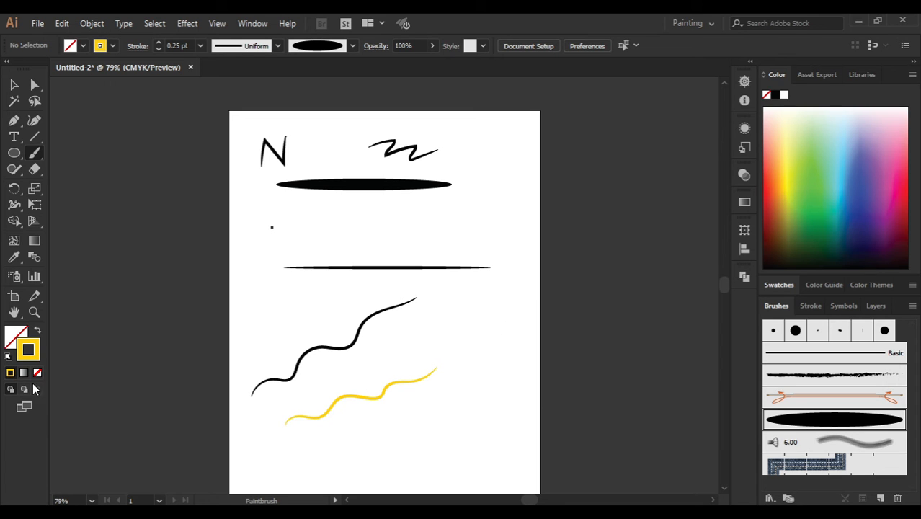
Change the stroke colour to red (FF0600) and paint a horizontal line, a spiral, a looped curve and two wavy lines around the artboard
double_click(31, 353)
left_click_drag(681, 303, 681, 326)
left_click(792, 167)
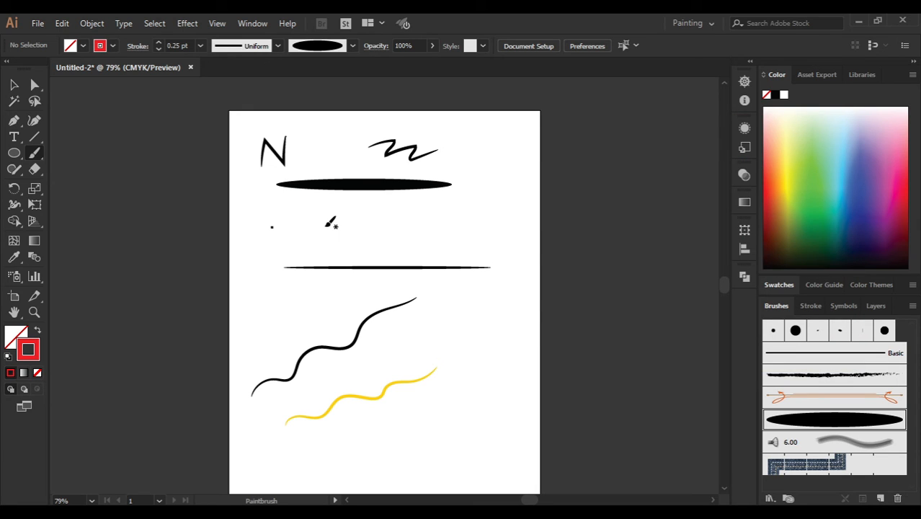
left_click_drag(408, 221, 479, 222)
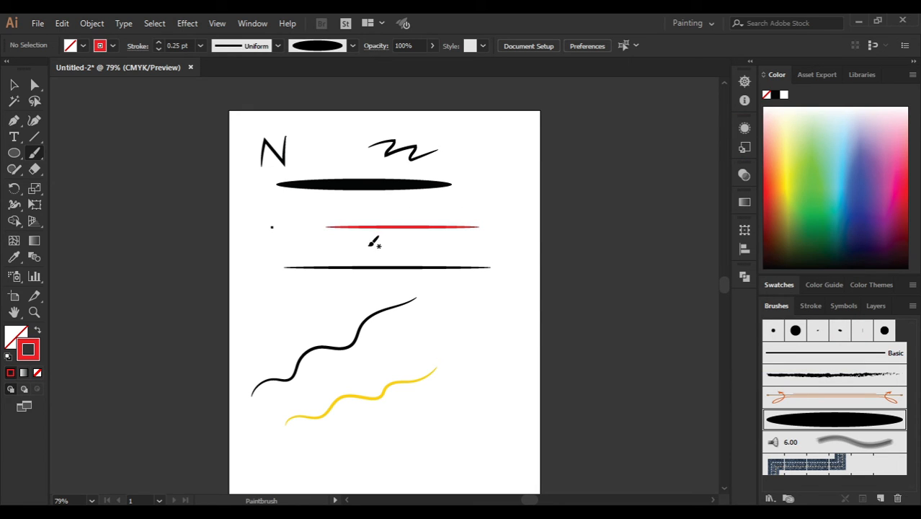
mouse_move(434, 301)
left_mouse_down()
mouse_move(465, 304)
mouse_move(452, 324)
left_mouse_up()
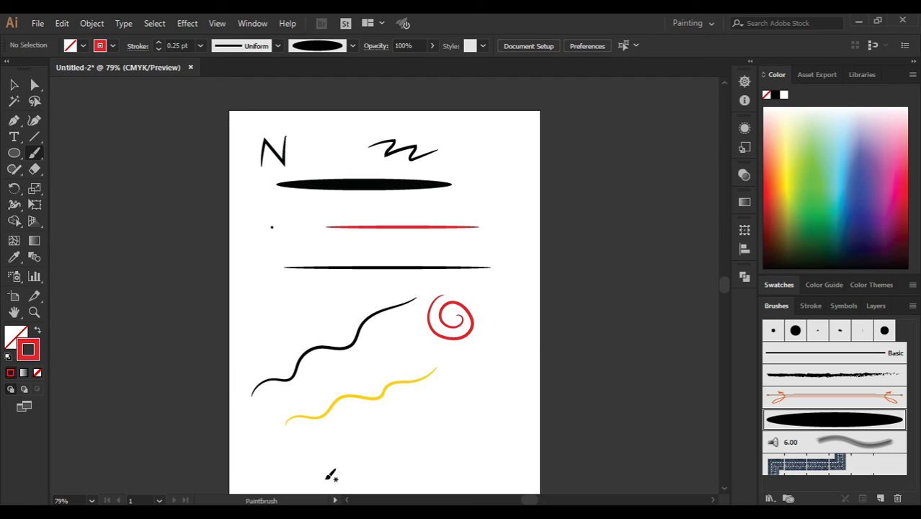
mouse_move(260, 479)
left_mouse_down()
mouse_move(313, 470)
mouse_move(348, 455)
left_mouse_up()
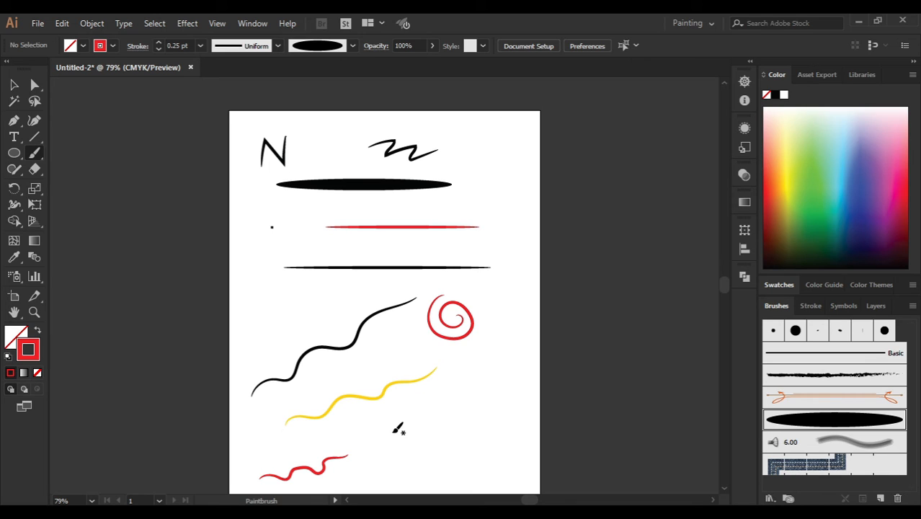
mouse_move(398, 433)
left_mouse_down()
mouse_move(433, 417)
mouse_move(448, 429)
mouse_move(446, 393)
mouse_move(479, 405)
left_mouse_up()
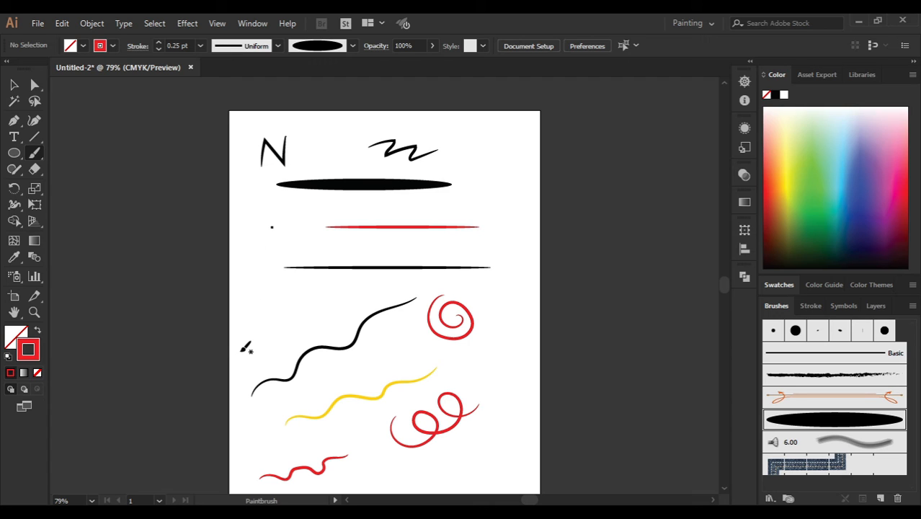
mouse_move(244, 348)
left_mouse_down()
mouse_move(264, 339)
mouse_move(294, 307)
mouse_move(323, 315)
mouse_move(340, 294)
left_mouse_up()
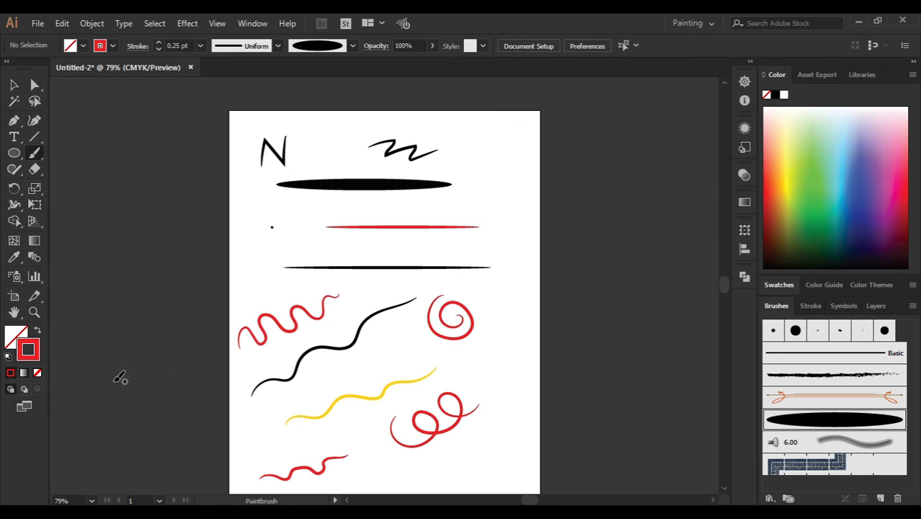
Change the stroke colour to blue and paint a horizontal line below the red one and a long vertical wavy line along the artboard's right edge
double_click(33, 356)
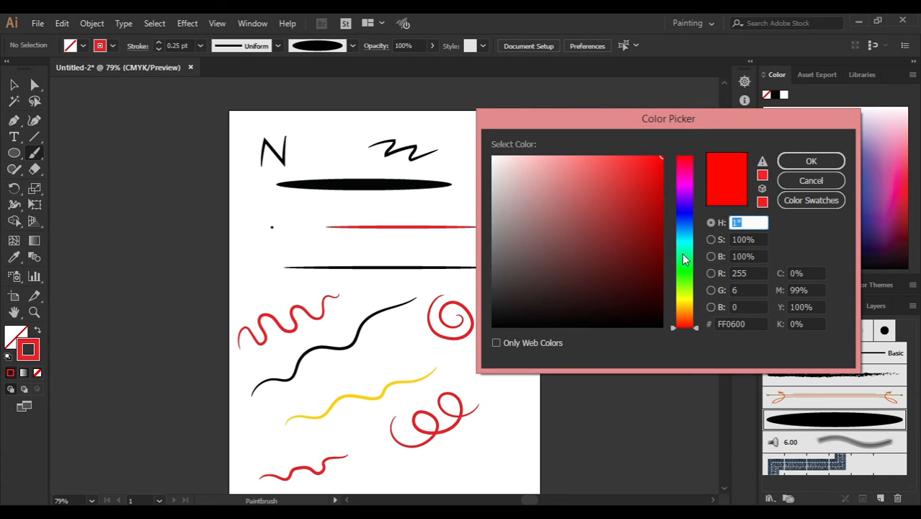
left_click(681, 209)
left_click(787, 160)
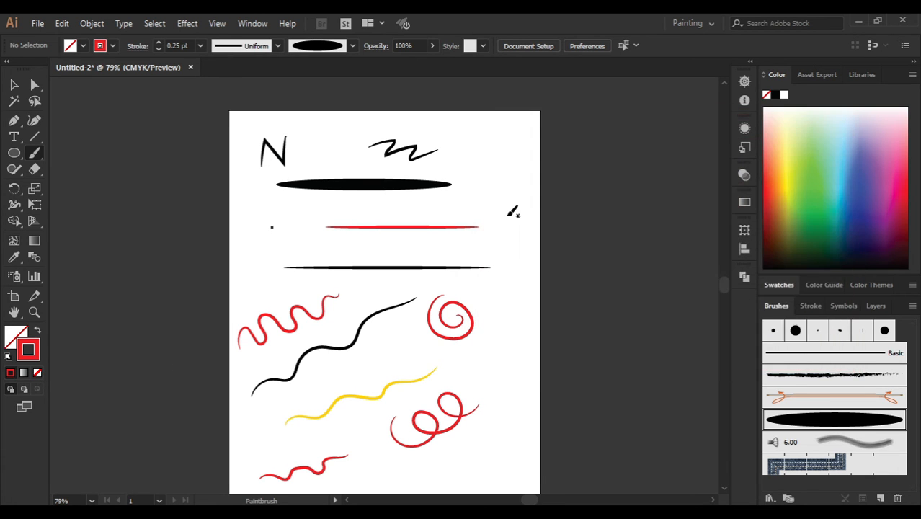
left_click_drag(321, 251, 458, 250)
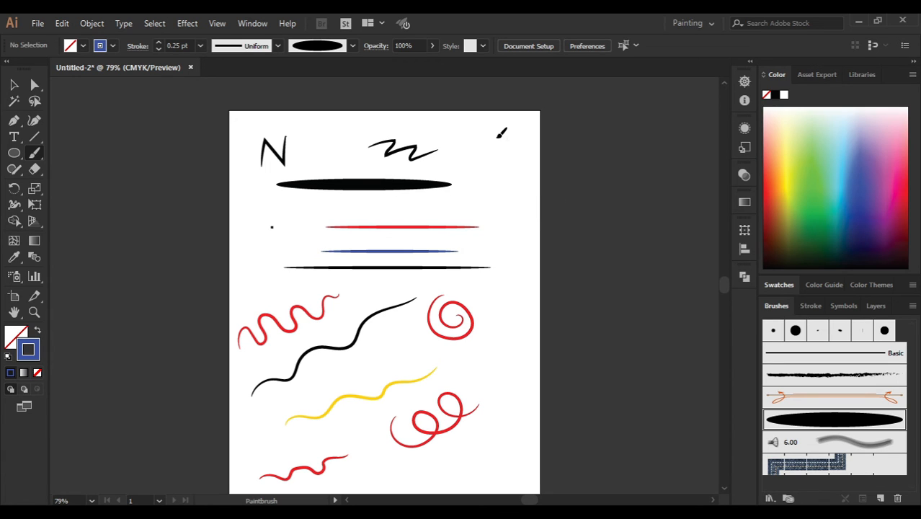
left_click_drag(497, 138, 517, 395)
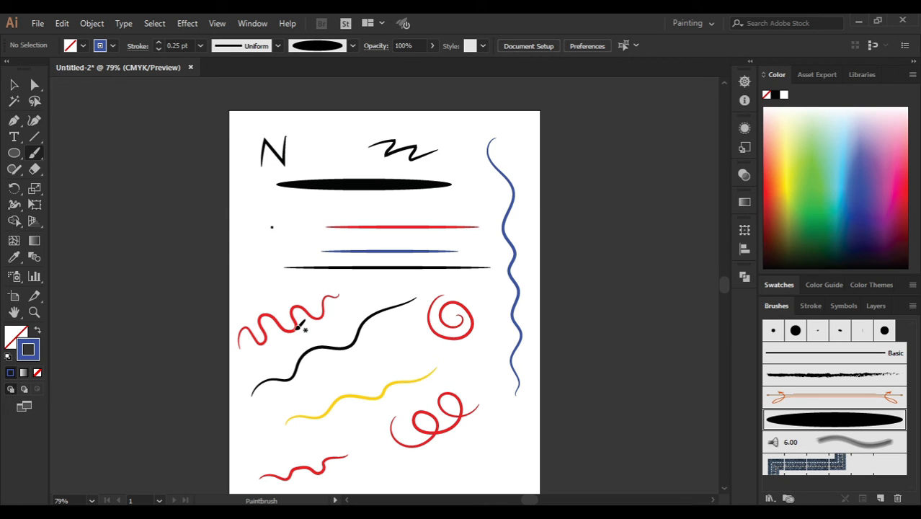
Delete all the painted strokes from the artboard
key("ctrl+a")
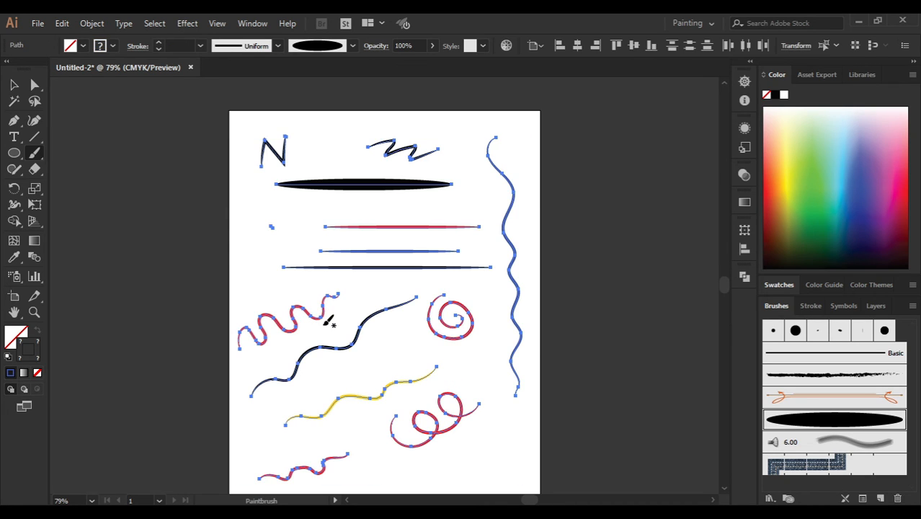
key("Delete")
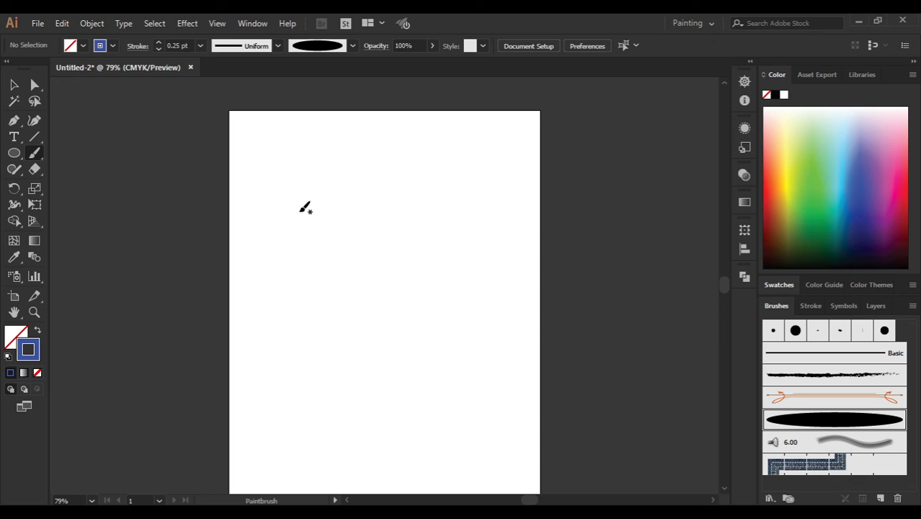
Paint a large blue spiral with a 1 pt stroke and a smaller blue spiral below it with a 0.25 pt stroke
mouse_move(314, 185)
left_mouse_down()
mouse_move(294, 234)
mouse_move(350, 302)
mouse_move(424, 274)
mouse_move(418, 203)
mouse_move(371, 191)
mouse_move(355, 252)
mouse_move(414, 259)
mouse_move(390, 210)
mouse_move(382, 237)
left_mouse_up()
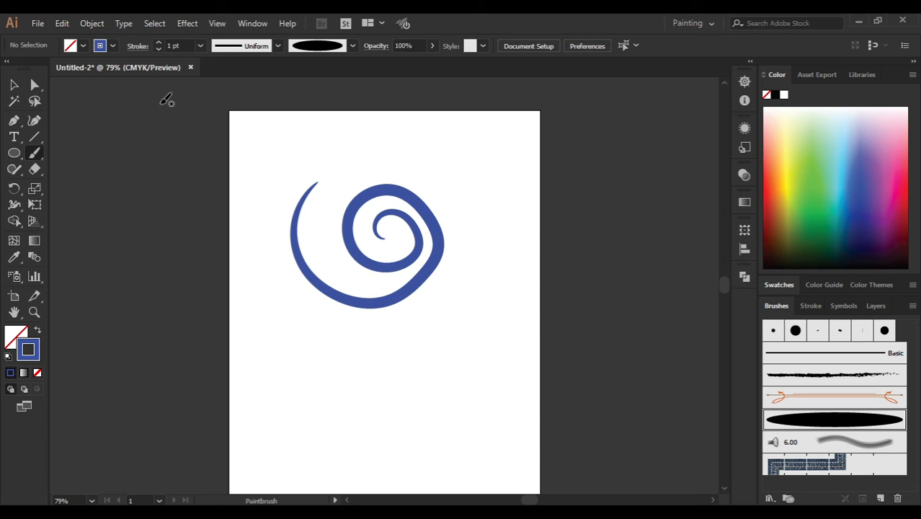
key("slash")
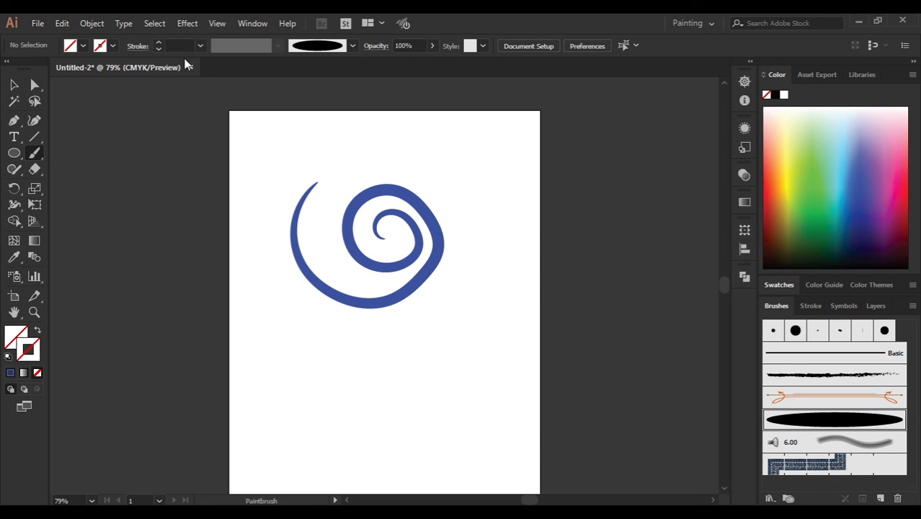
left_click(158, 42)
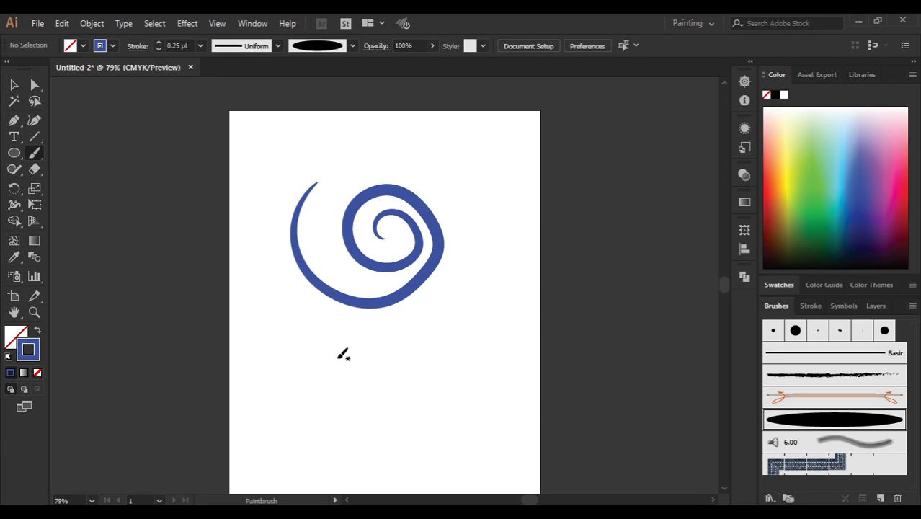
mouse_move(291, 371)
left_mouse_down()
mouse_move(308, 443)
mouse_move(377, 382)
mouse_move(310, 391)
mouse_move(358, 399)
mouse_move(330, 390)
left_mouse_up()
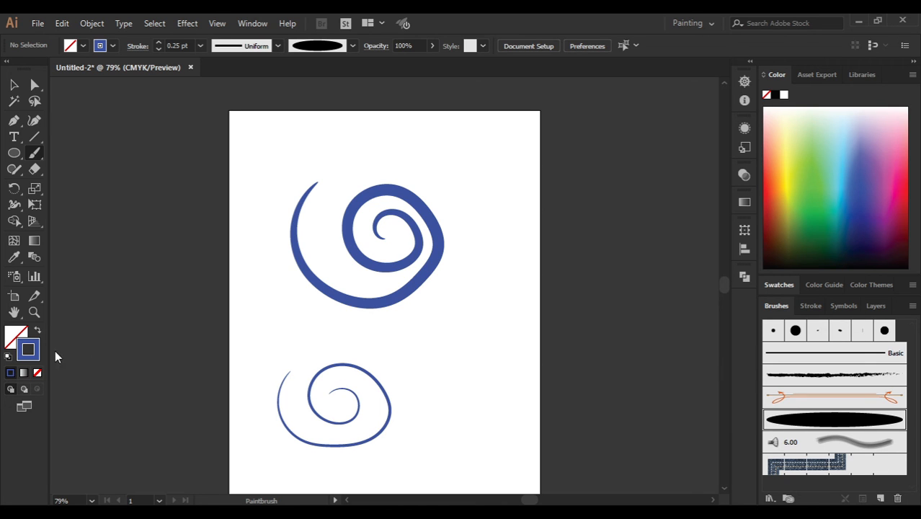
Change the stroke colour to pure red (FF0000) and paint a large winding curve and three small zigzags around the blue spirals
double_click(29, 350)
left_click(685, 325)
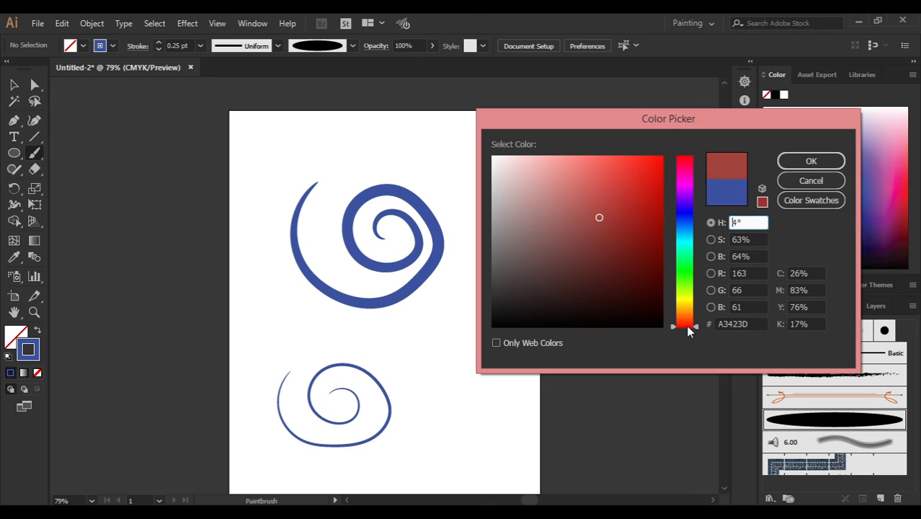
left_click(659, 157)
left_click(795, 160)
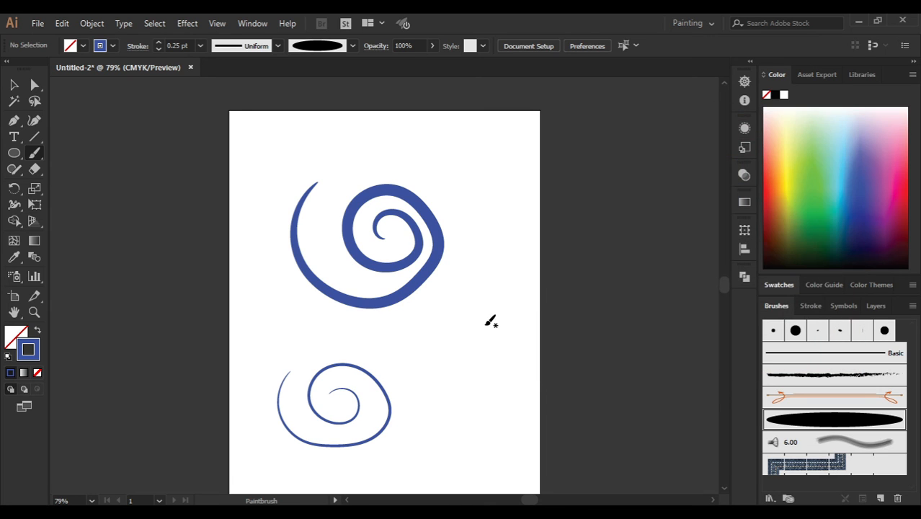
mouse_move(416, 321)
left_mouse_down()
mouse_move(485, 315)
mouse_move(442, 361)
mouse_move(488, 371)
mouse_move(496, 418)
left_mouse_up()
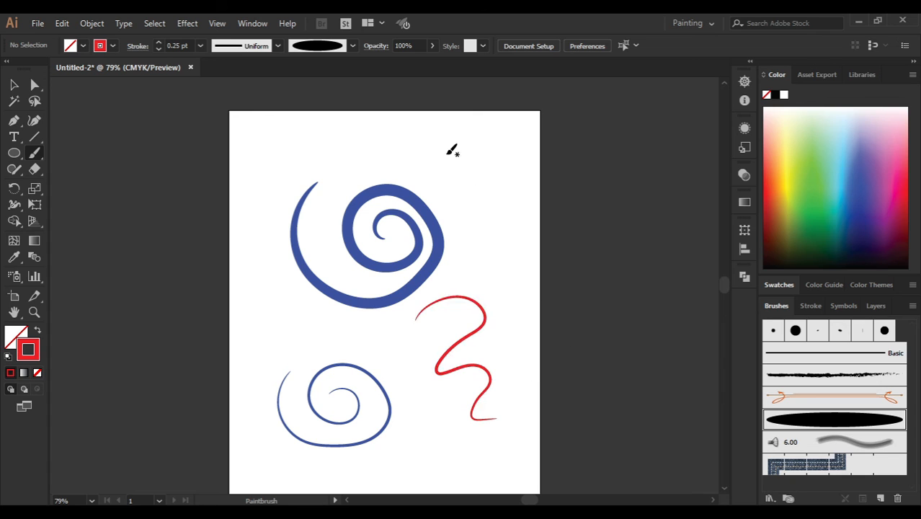
mouse_move(356, 154)
left_mouse_down()
mouse_move(415, 139)
mouse_move(451, 142)
left_mouse_up()
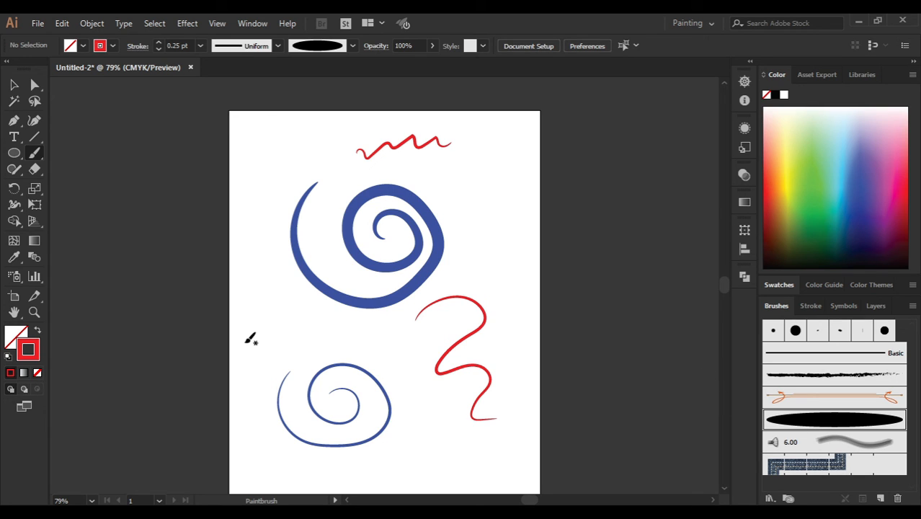
mouse_move(242, 313)
left_mouse_down()
mouse_move(251, 322)
mouse_move(286, 321)
left_mouse_up()
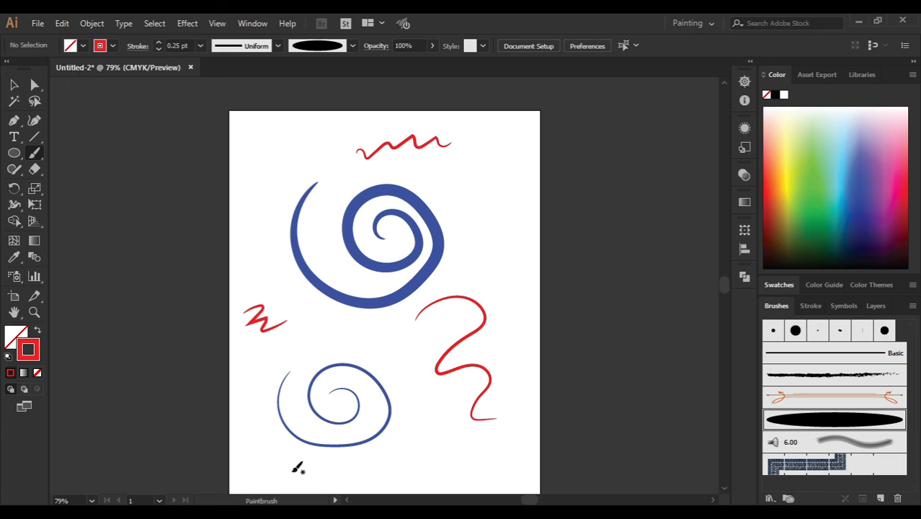
left_click_drag(292, 474, 335, 459)
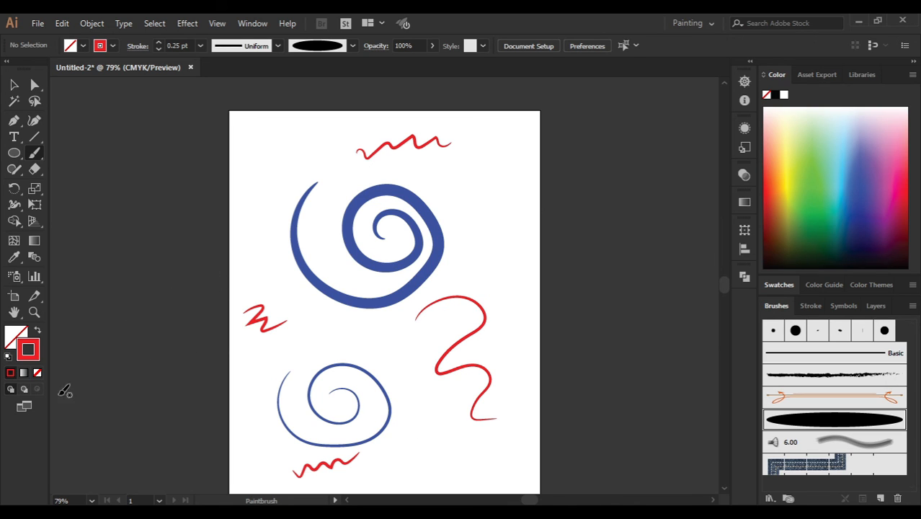
Change the stroke colour to yellow and paint two descending wavy lines, one beside each blue spiral
double_click(37, 351)
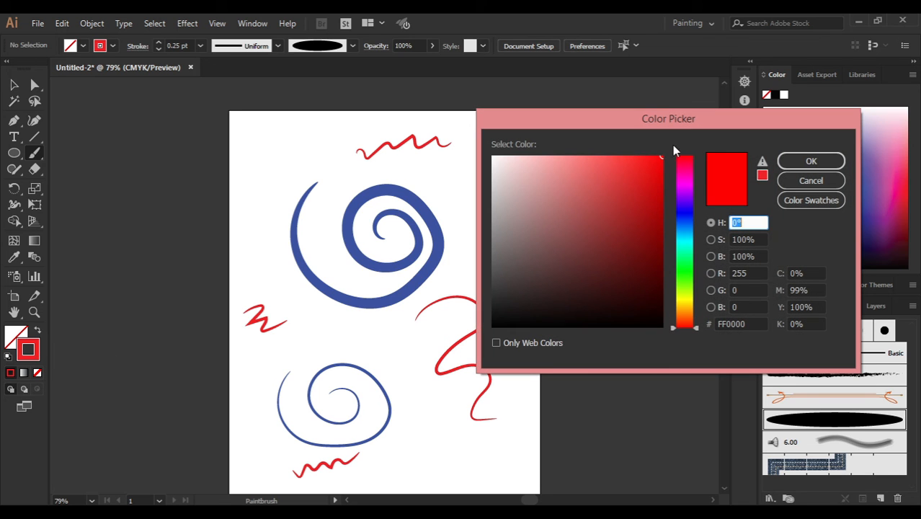
left_click(686, 301)
left_click(792, 159)
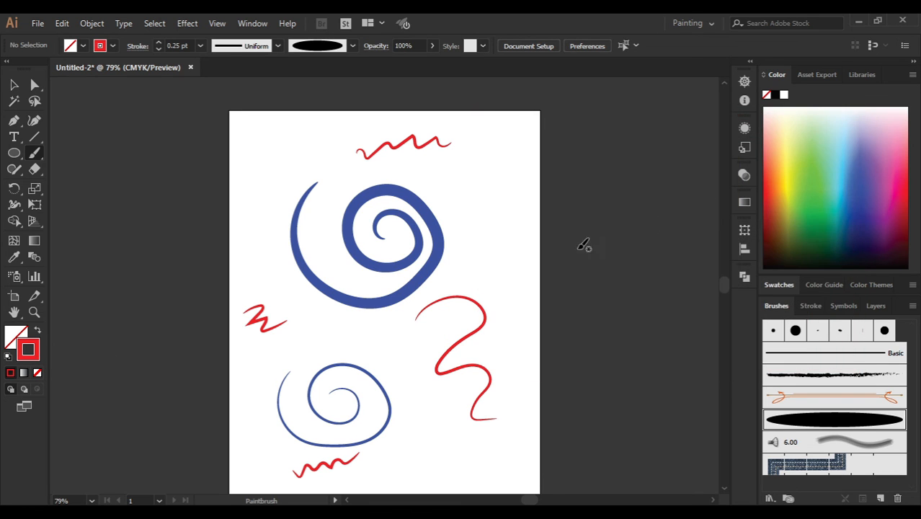
left_click_drag(469, 135, 513, 249)
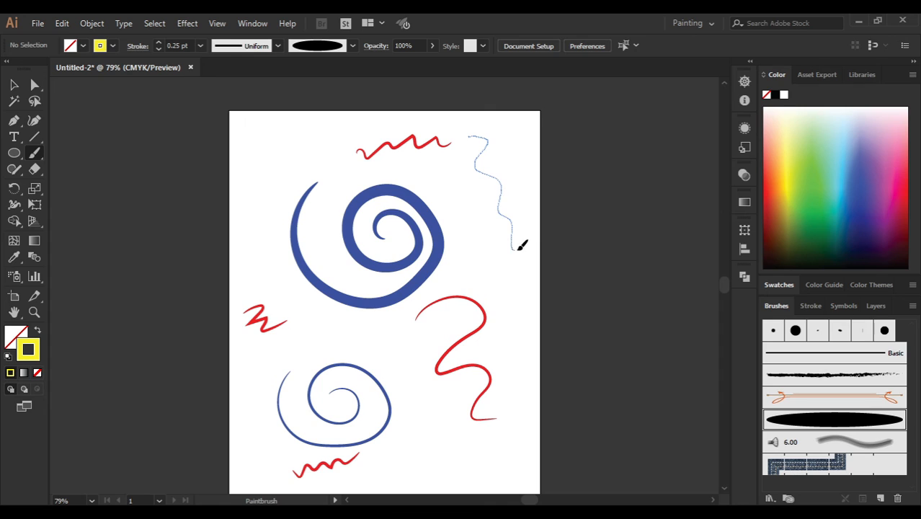
left_click_drag(378, 346, 437, 425)
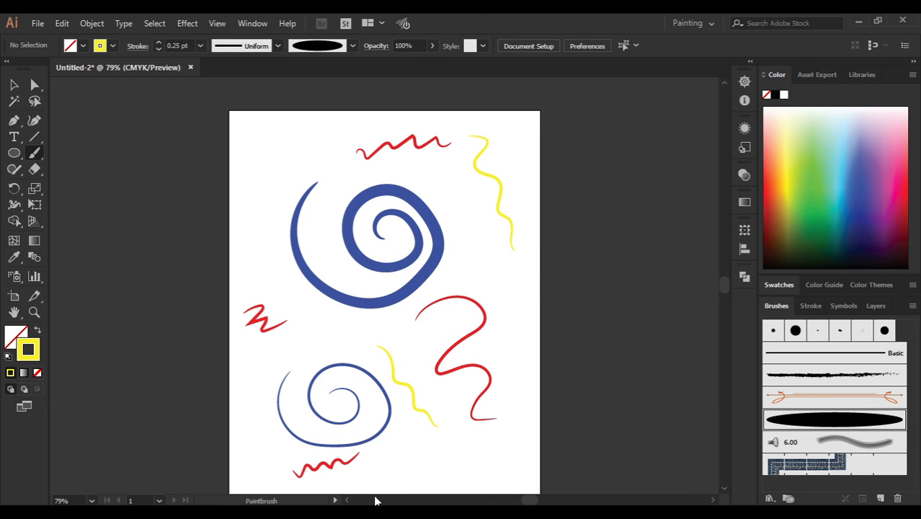